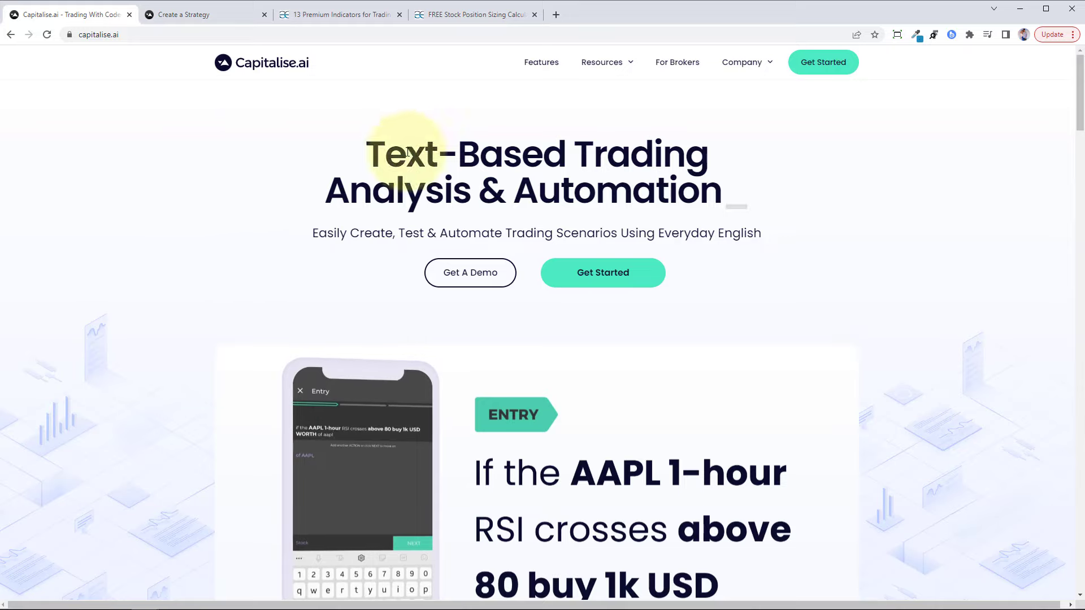
Step: Scroll the Capitalise.ai homepage and open the Interactive Brokers subscription tutorial in a new tab
scroll(791, 237, "down", 9)
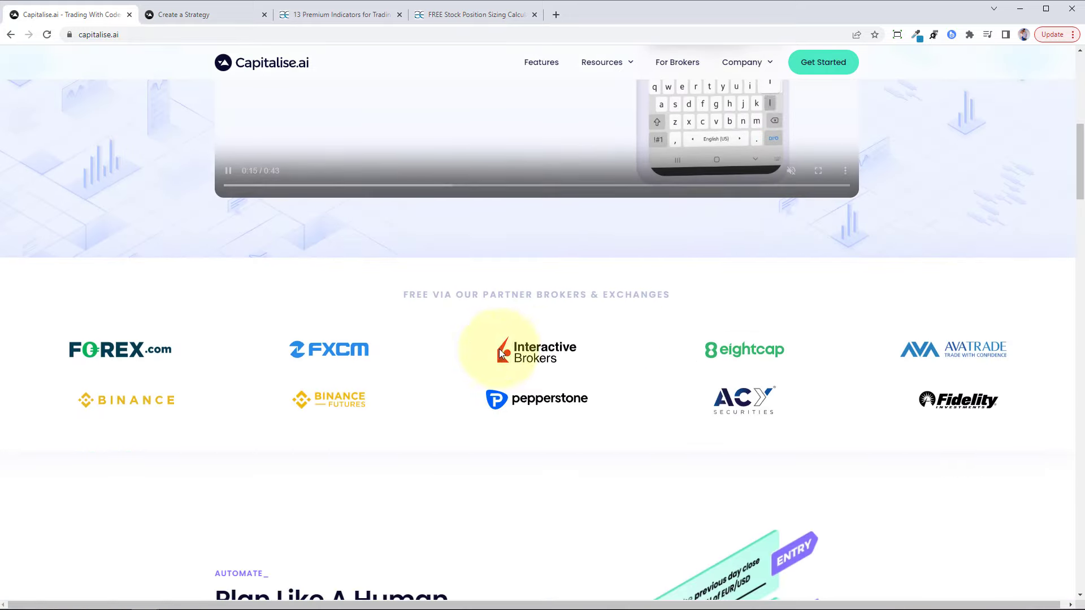
left_click_drag(399, 296, 497, 296)
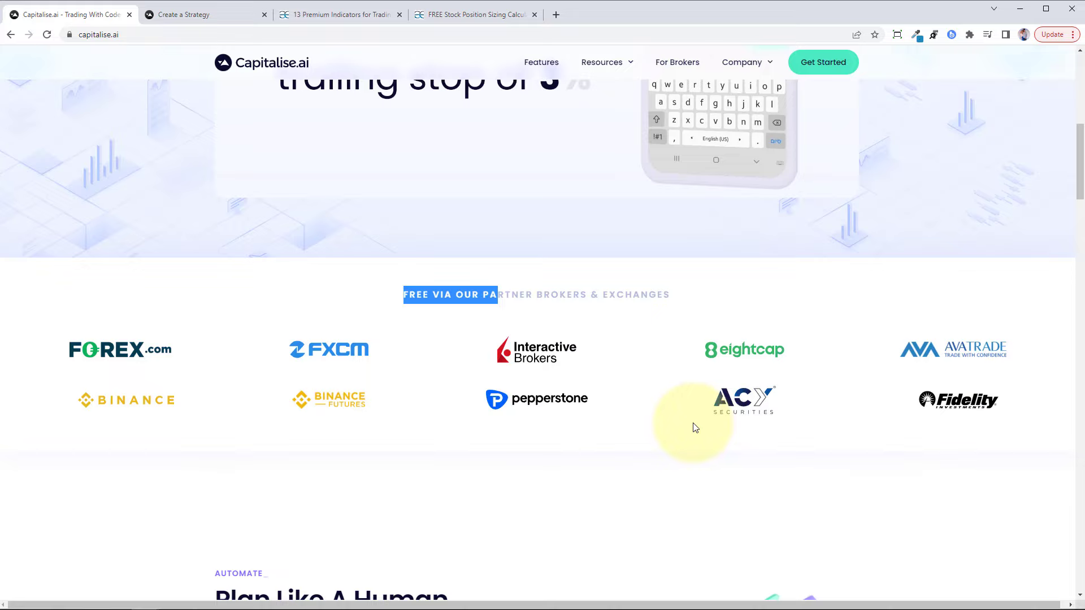
left_click(534, 317)
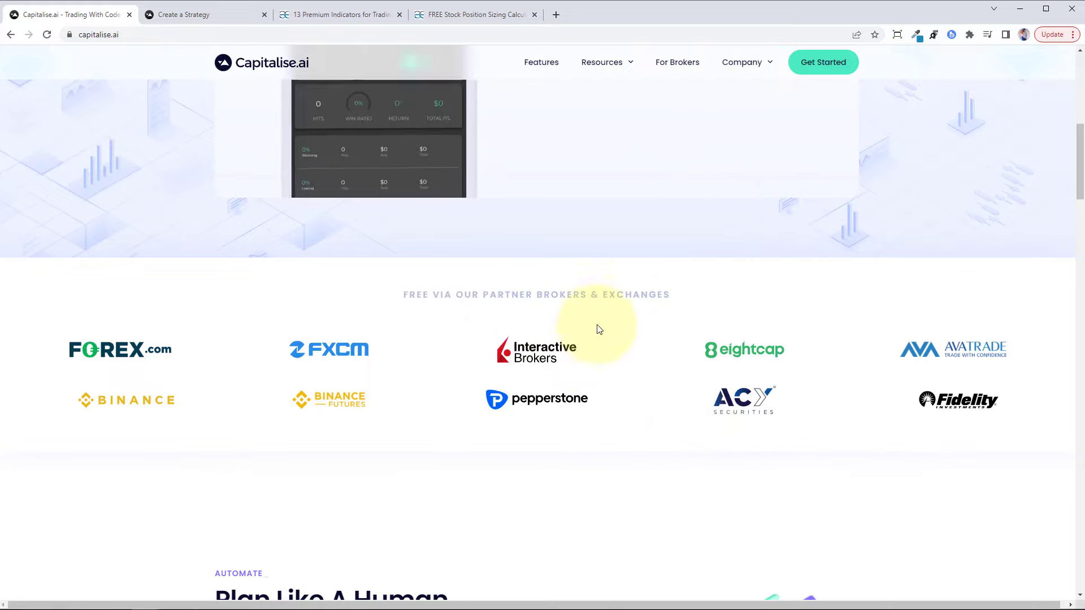
scroll(559, 345, "down", 12)
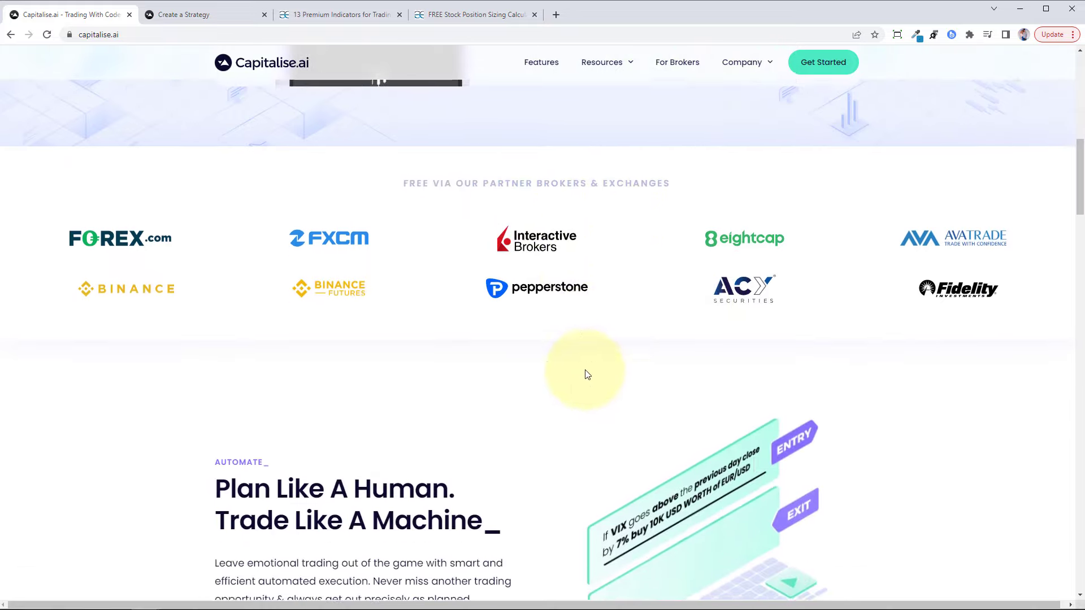
scroll(573, 254, "down", 3)
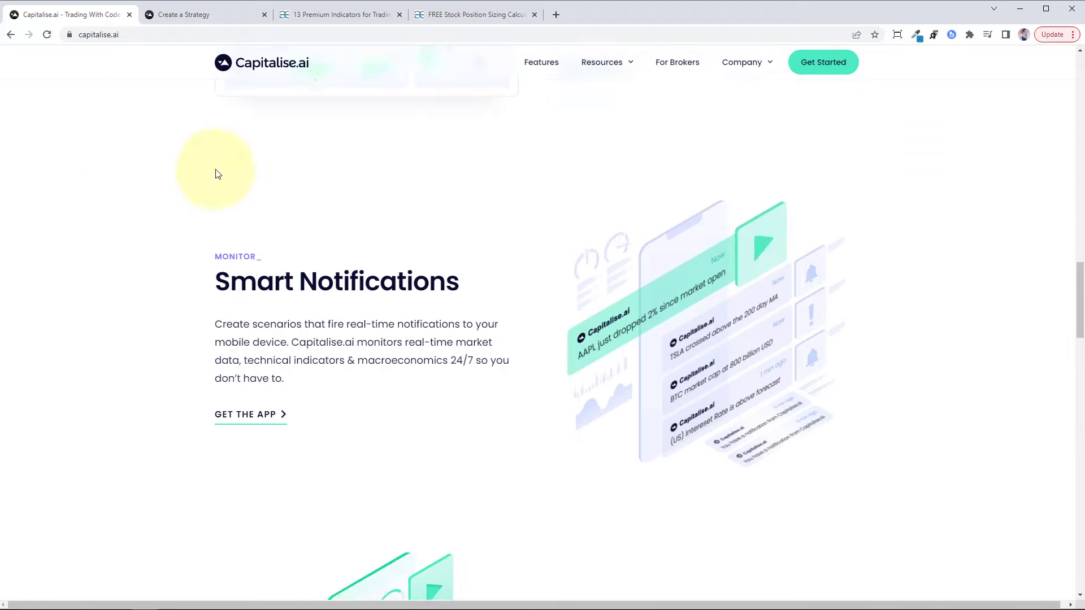
scroll(528, 211, "down", 8)
scroll(579, 240, "down", 4)
left_click(568, 279)
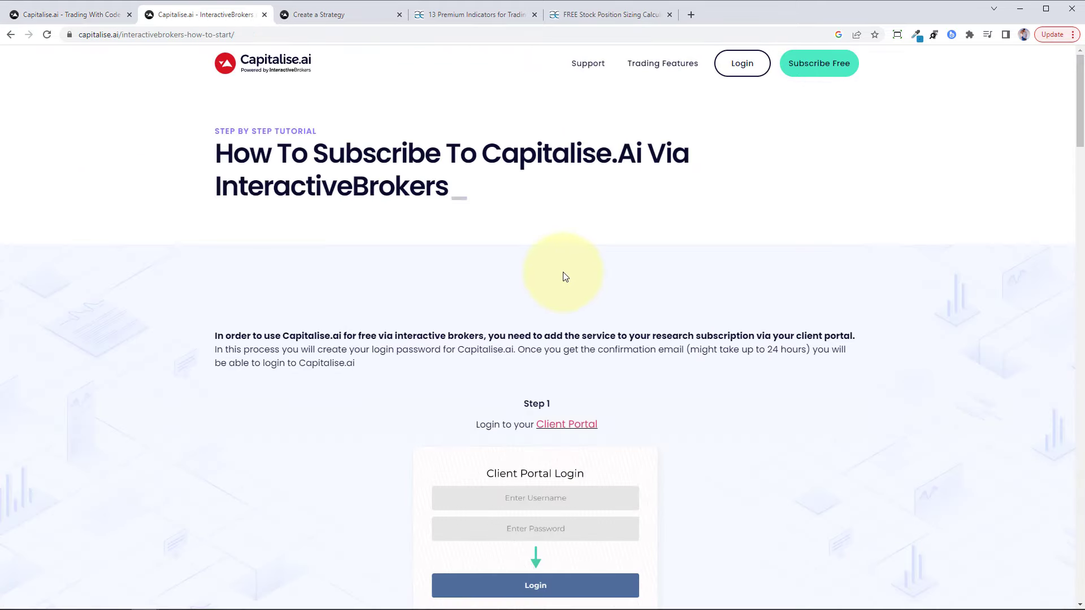
Step: Read through the Interactive Brokers subscription steps, then return to the Create a Strategy wizard
scroll(627, 291, "down", 7)
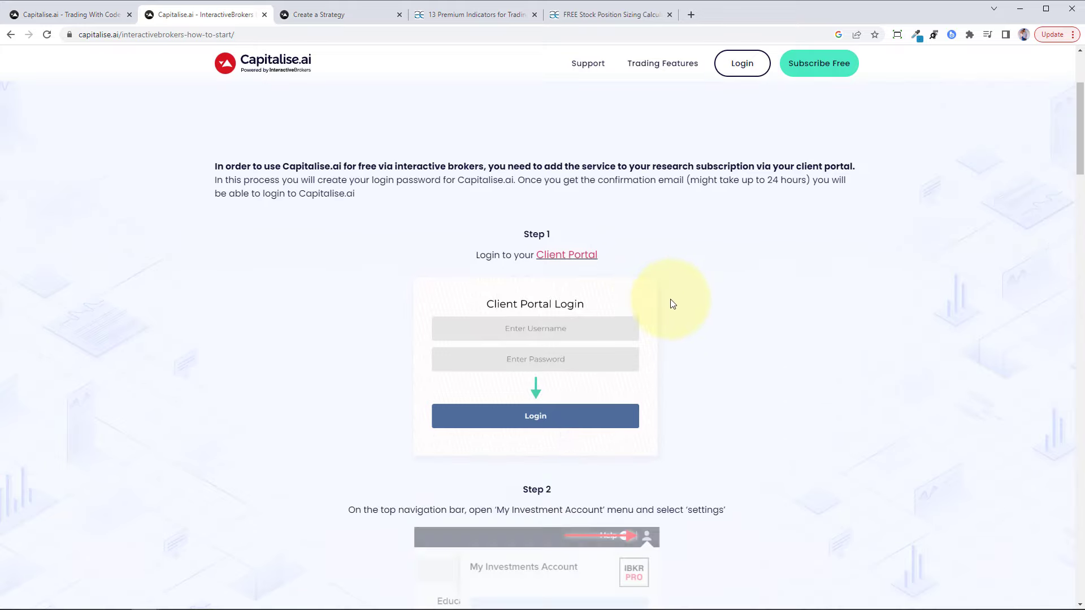
scroll(719, 243, "down", 18)
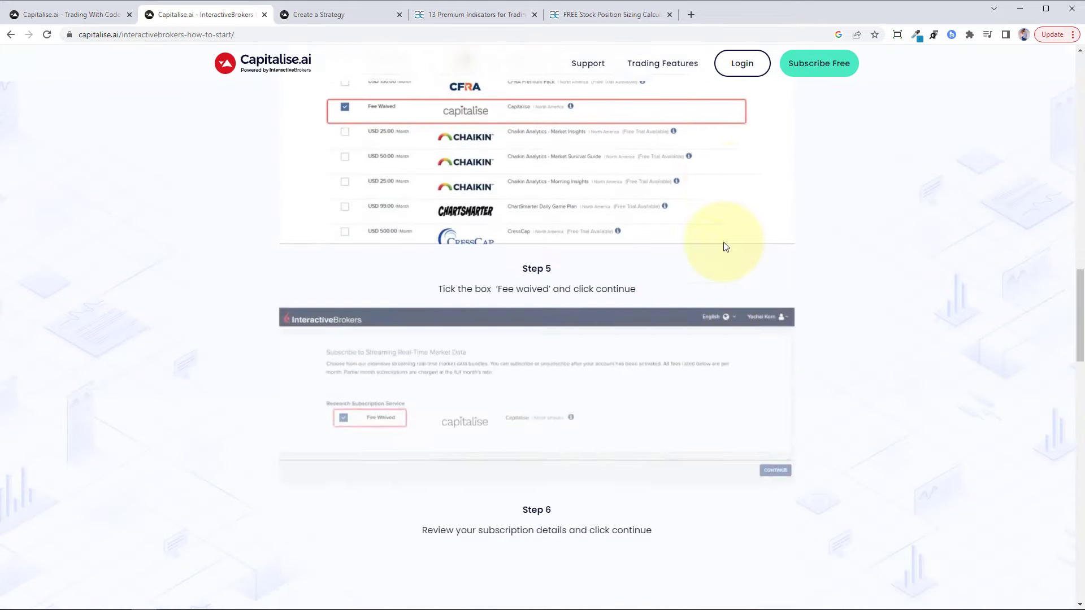
scroll(726, 247, "down", 14)
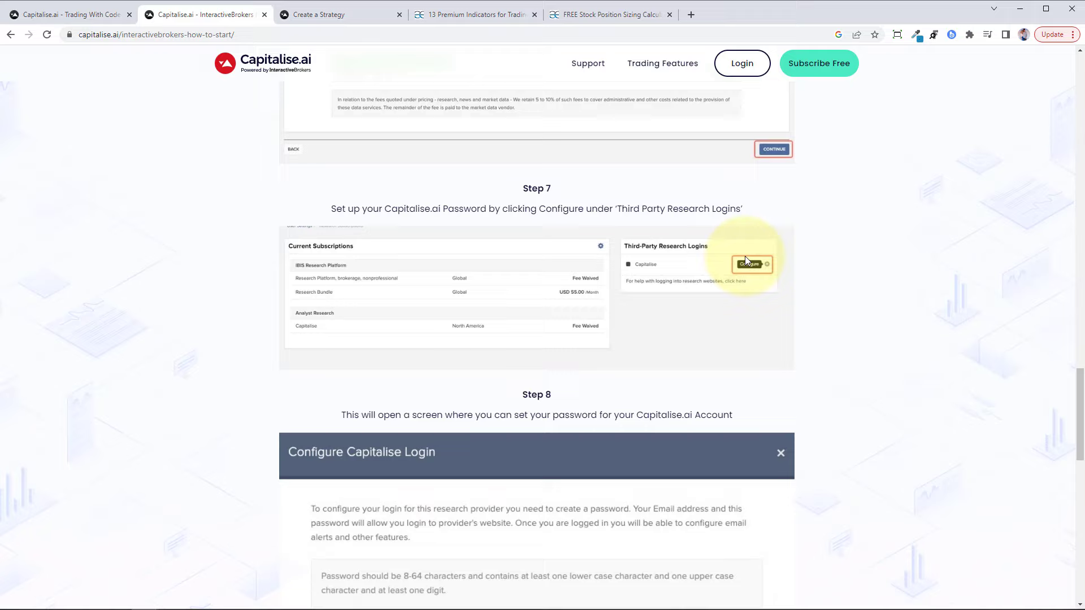
scroll(765, 261, "down", 3)
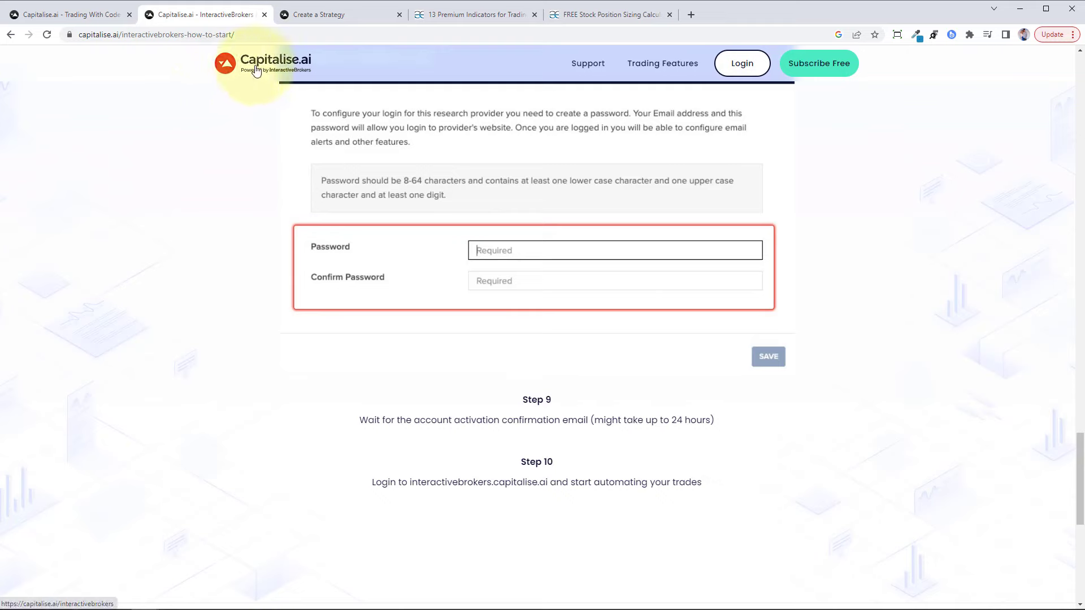
left_click(303, 16)
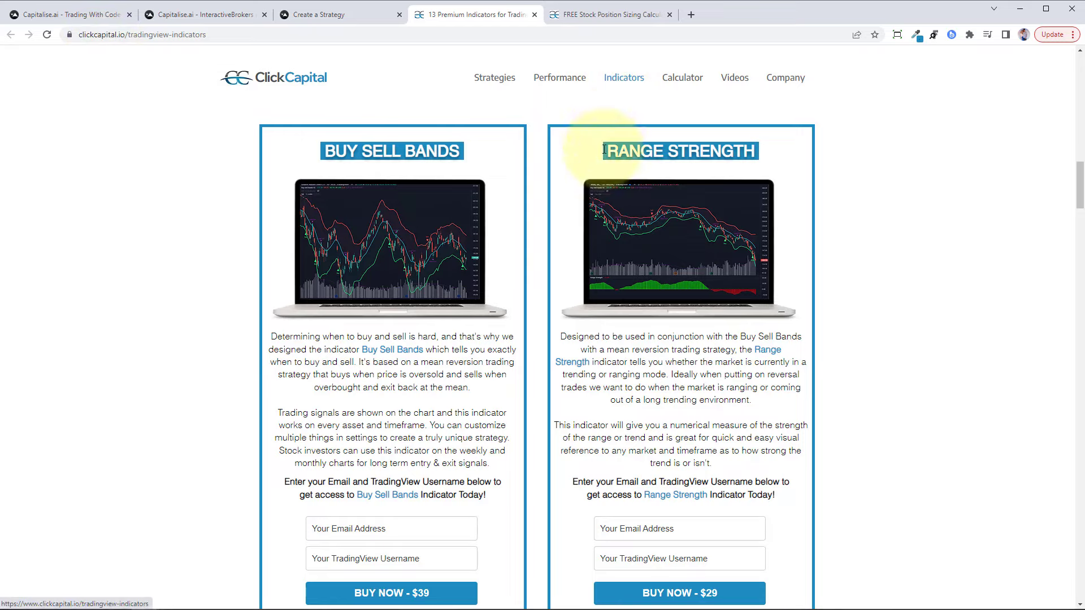
Step: Scroll the ClickCapital indicators page to the Hidden Divergence and $297 All 13 Indicators cards
scroll(389, 421, "down", 1)
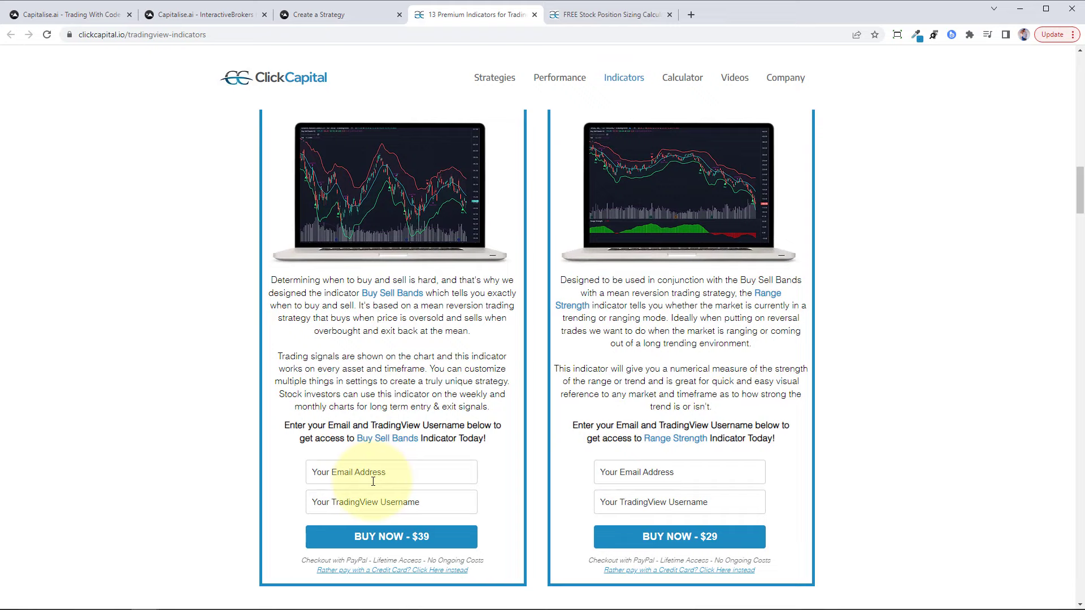
scroll(388, 406, "up", 1)
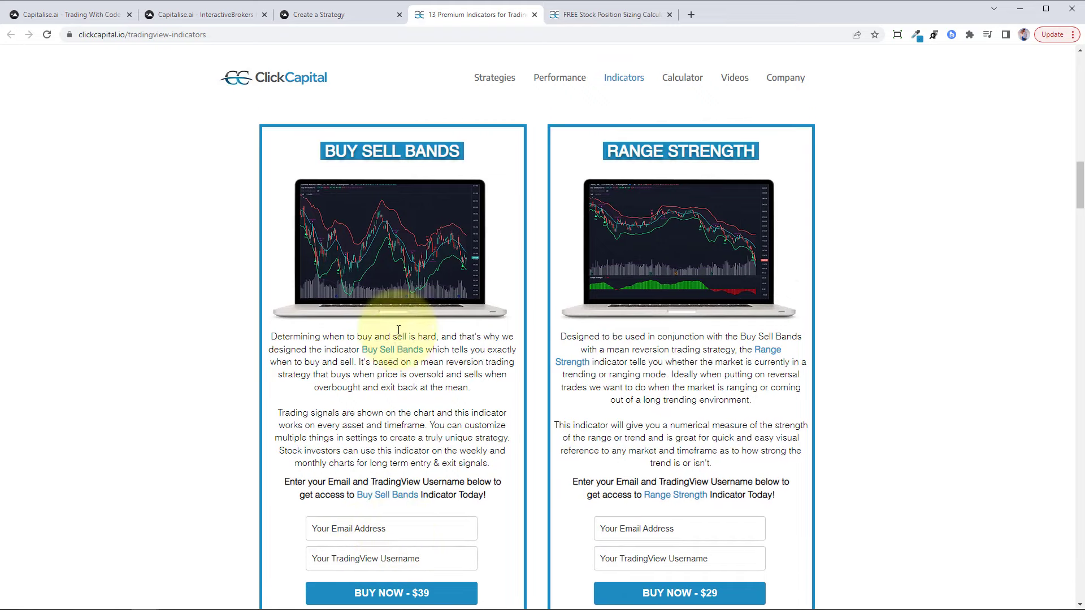
scroll(401, 247, "down", 1)
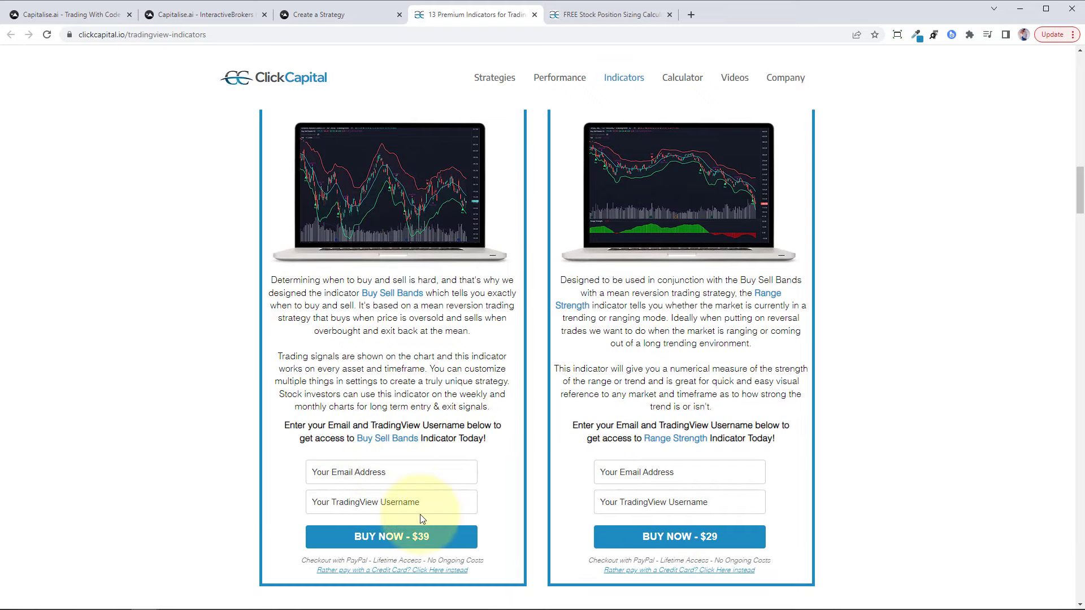
scroll(819, 310, "up", 10)
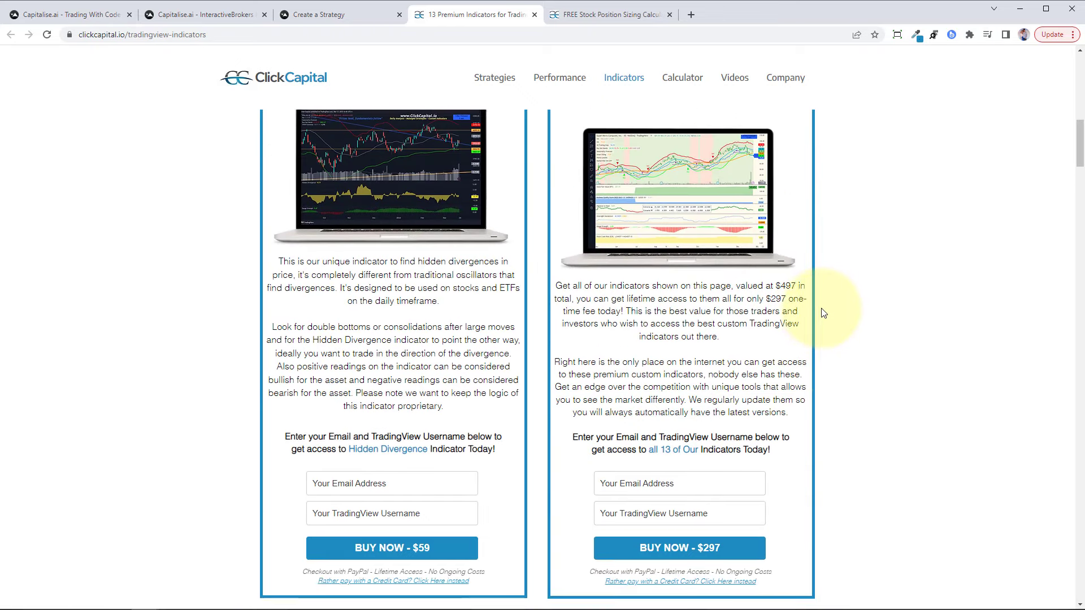
scroll(816, 307, "up", 1)
scroll(769, 291, "down", 1)
Step: In TradingView, load the AAPL chart from the watchlist and open the Buy Sell Bands V2 settings
key("alt+Tab")
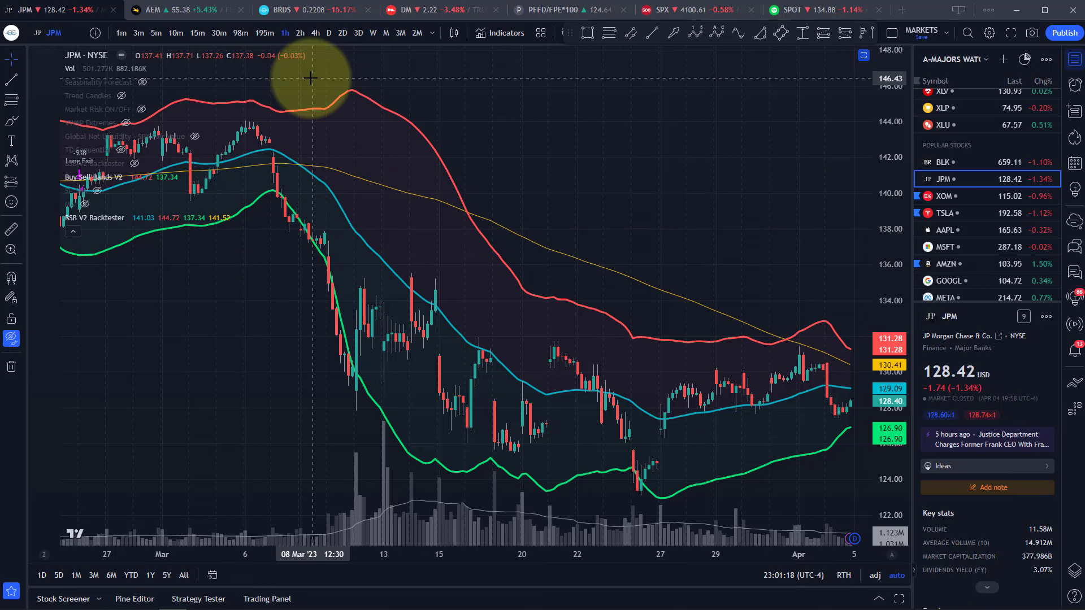
left_click(199, 600)
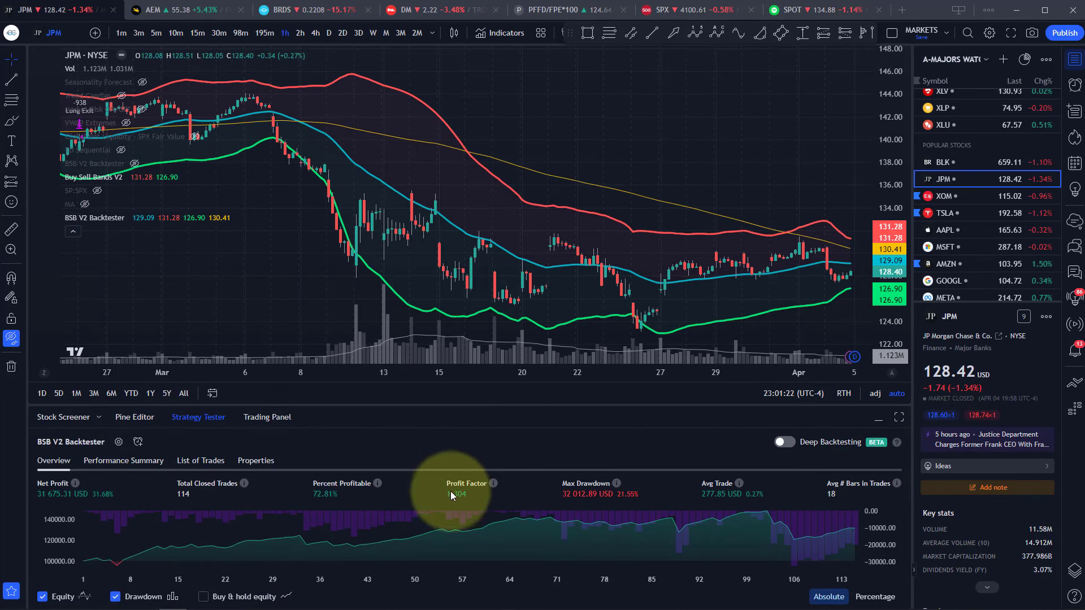
left_click(954, 195)
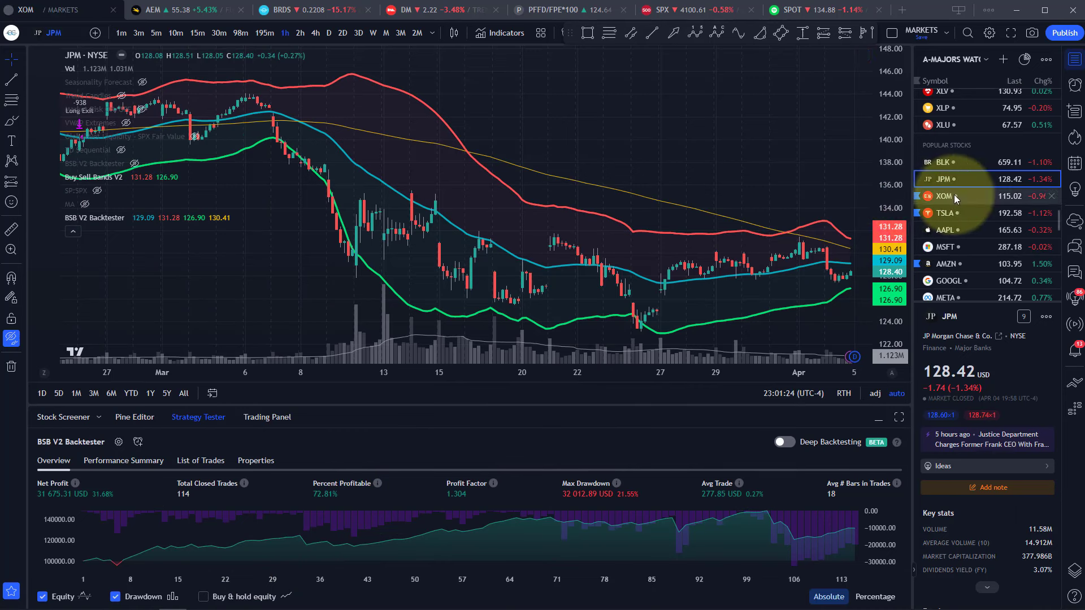
key("Down")
key("Down")
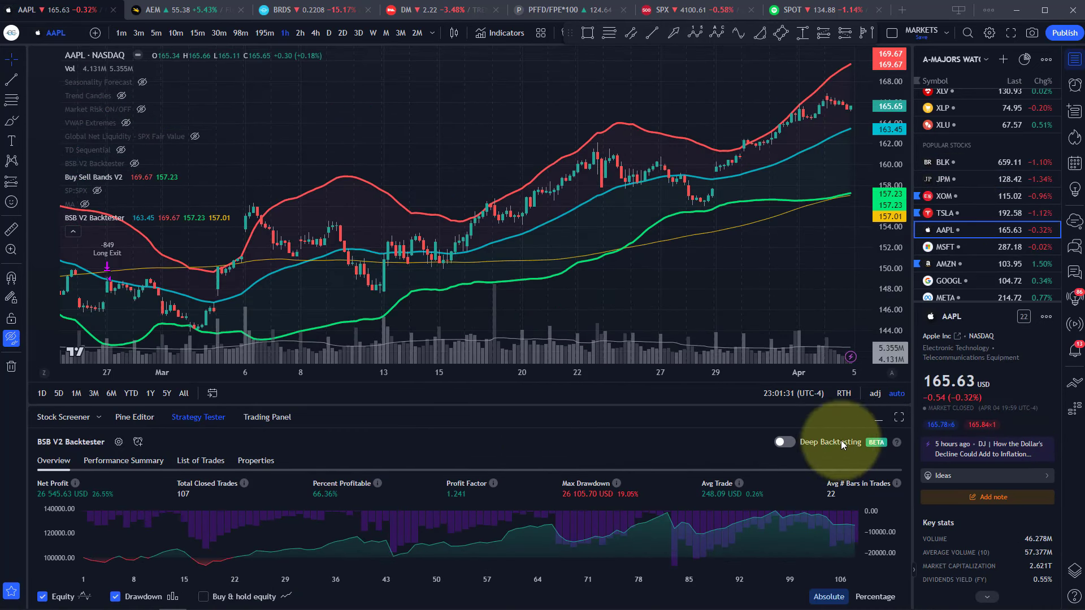
left_click(879, 420)
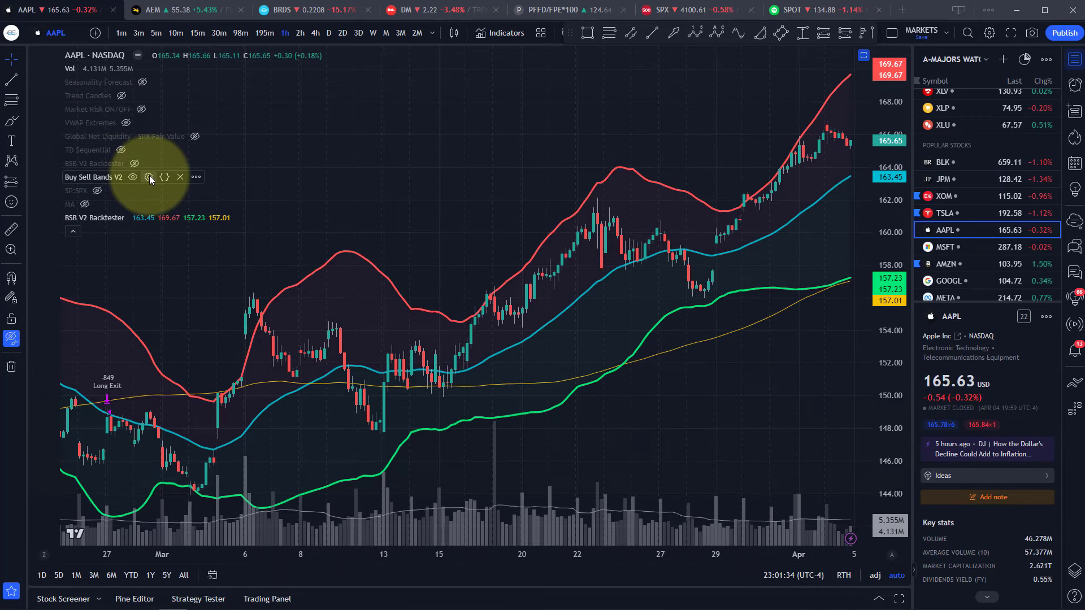
left_click(149, 177)
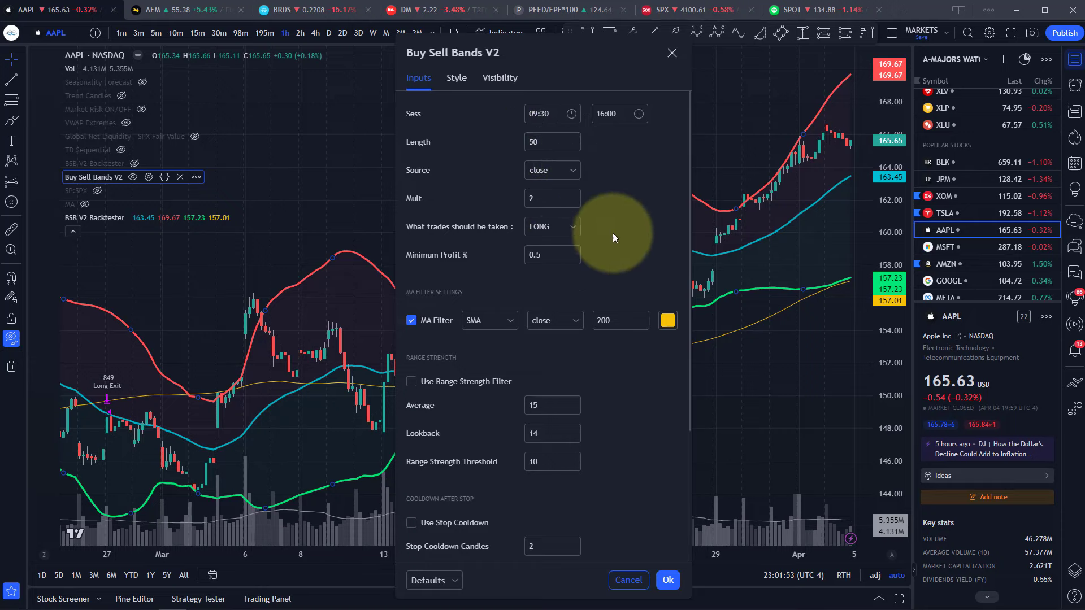
Step: Close the indicator settings and start a new alert on Buy Sell Bands V2 for AAPL
key("Escape")
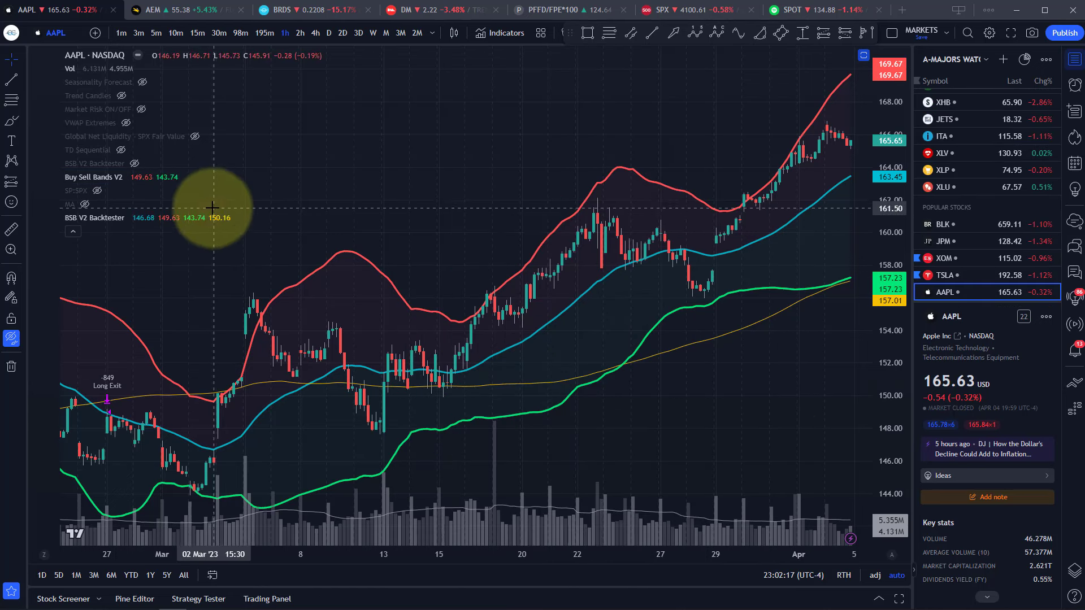
mouse_move(164, 177)
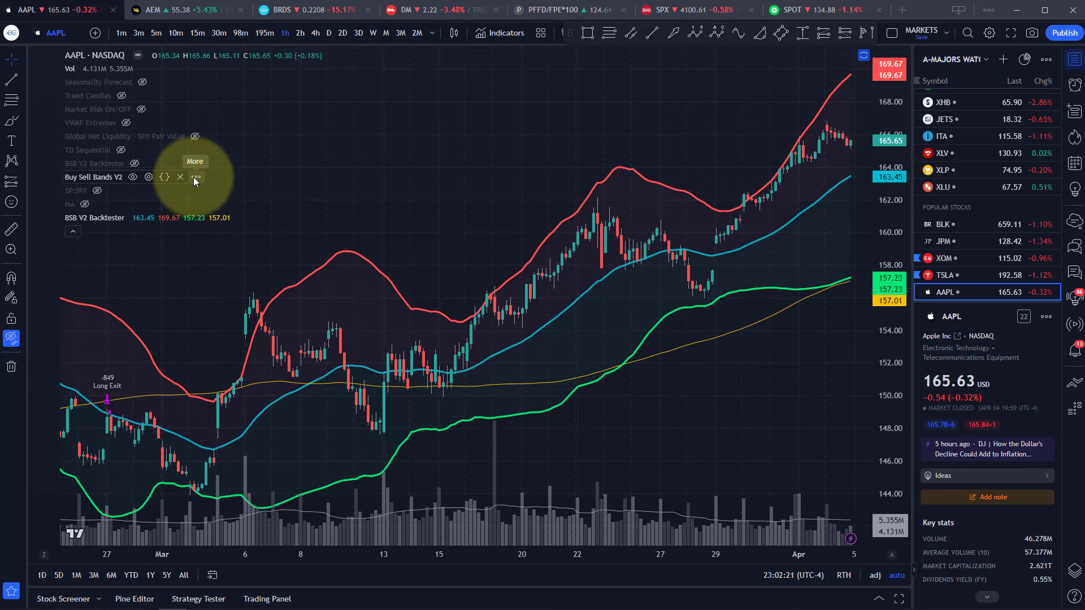
left_click(195, 177)
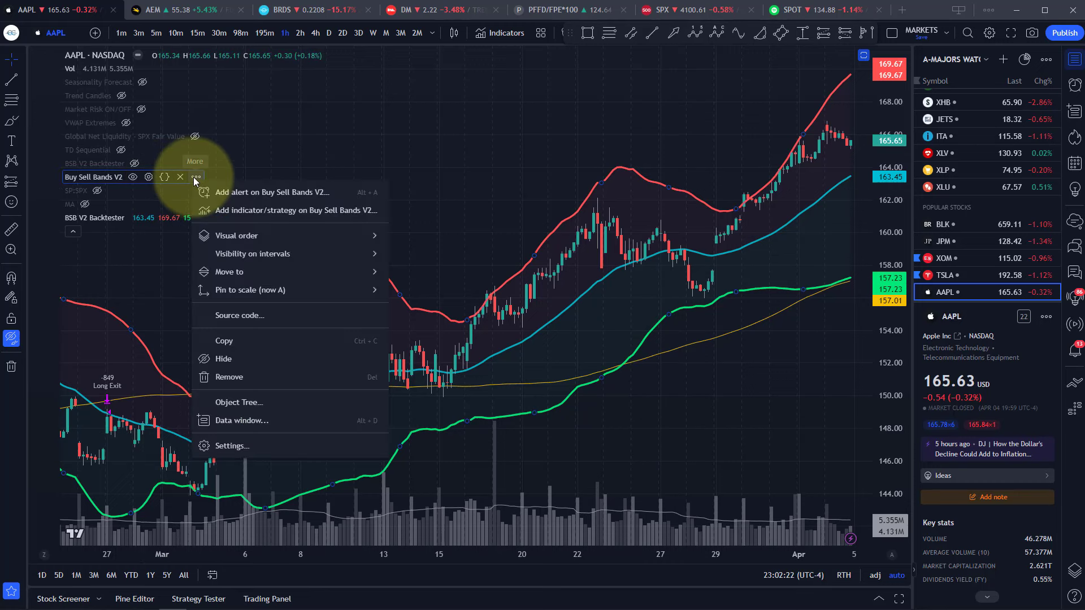
left_click(243, 192)
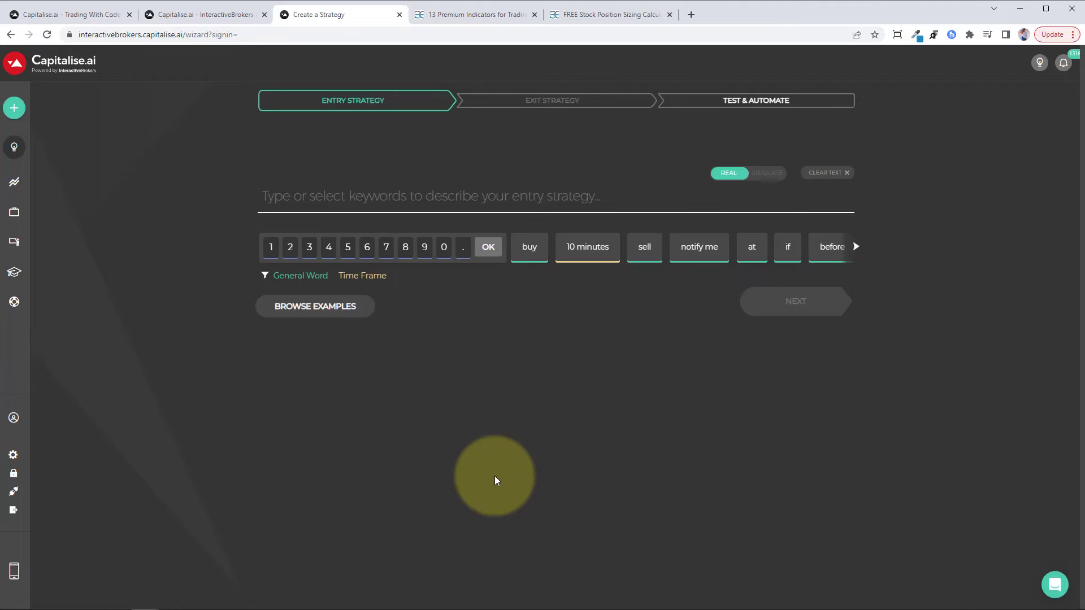
Step: Begin the Capitalise.ai entry strategy with 'If Webhook' and copy its webhook URL
left_click(363, 202)
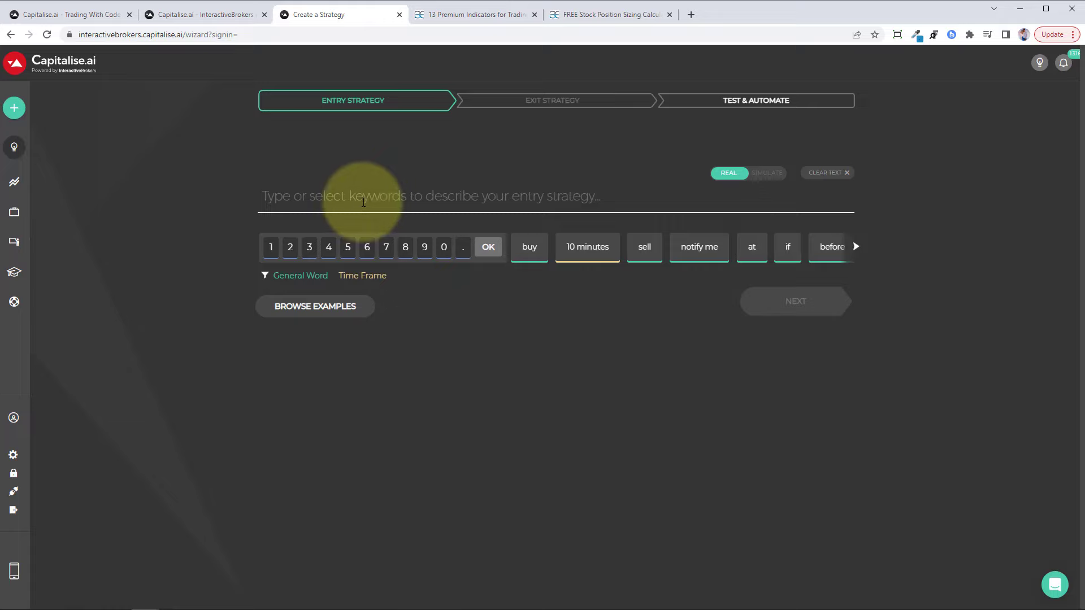
type("if webho")
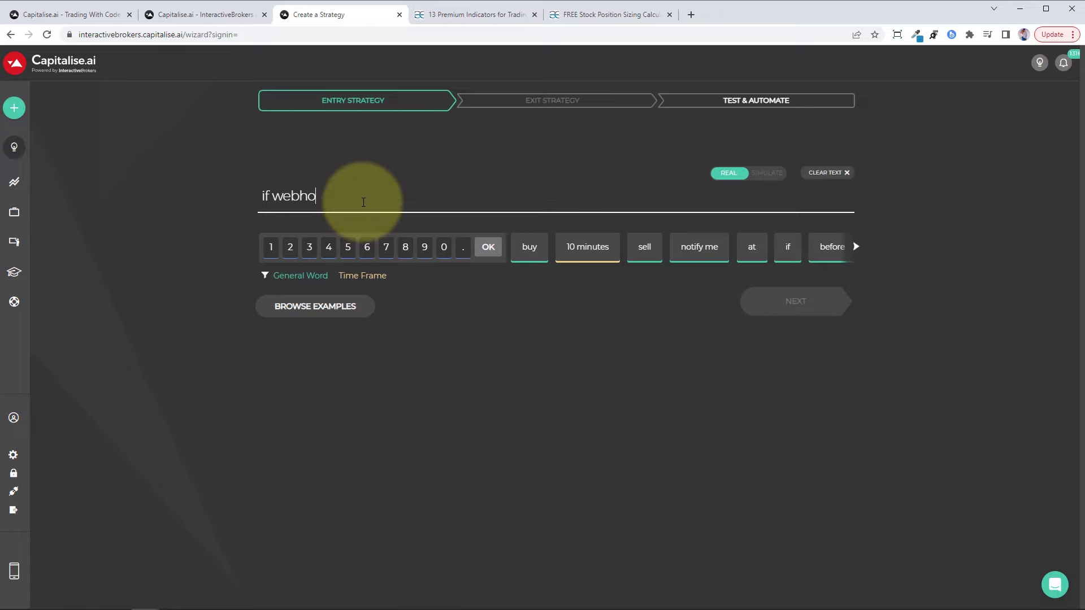
type("ok")
left_click(287, 254)
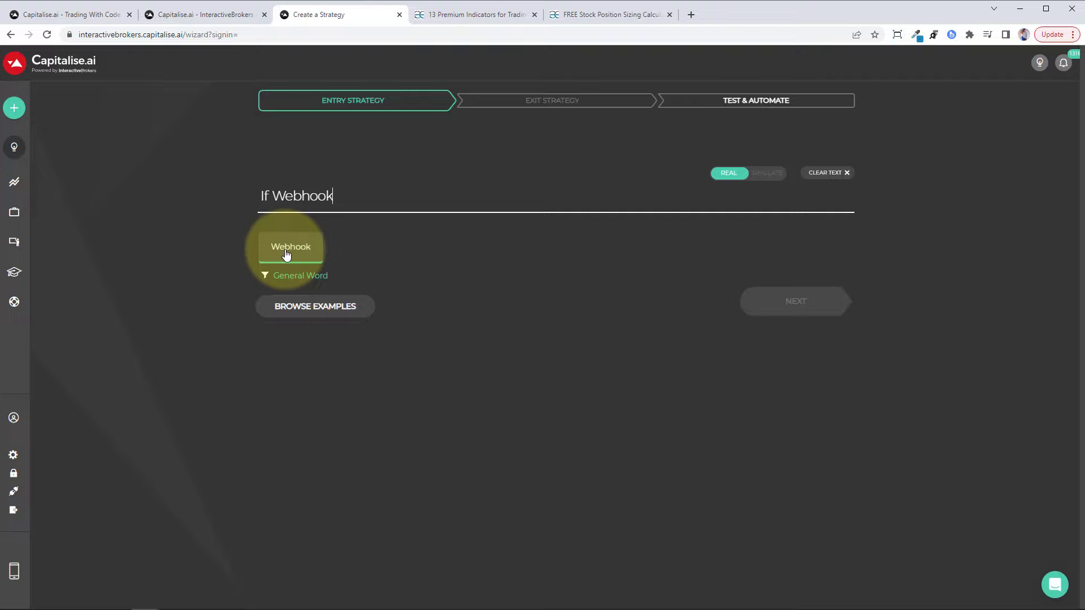
left_click(405, 153)
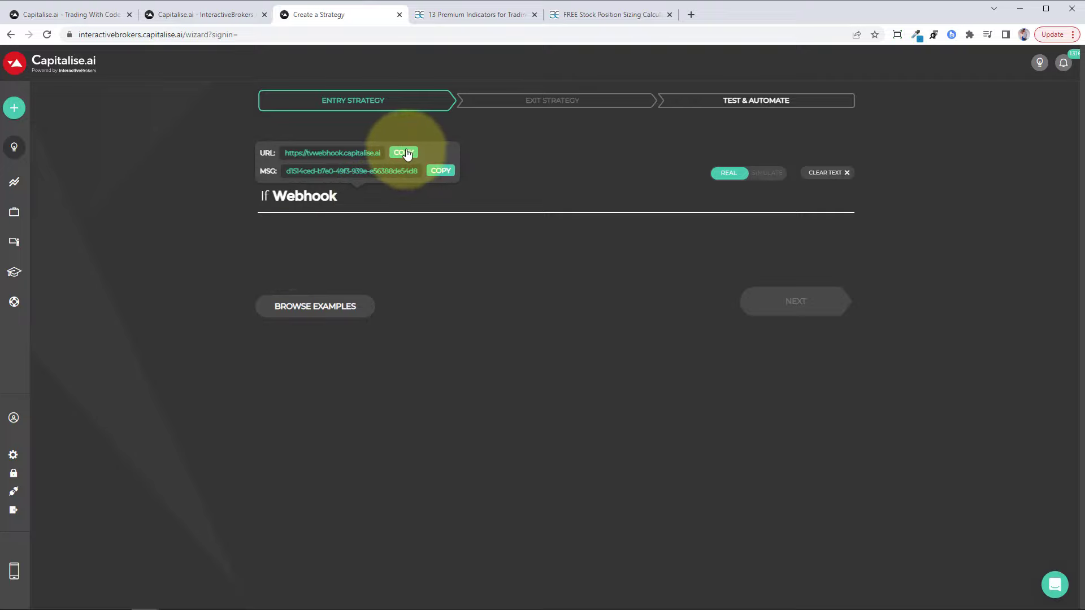
left_click(406, 153)
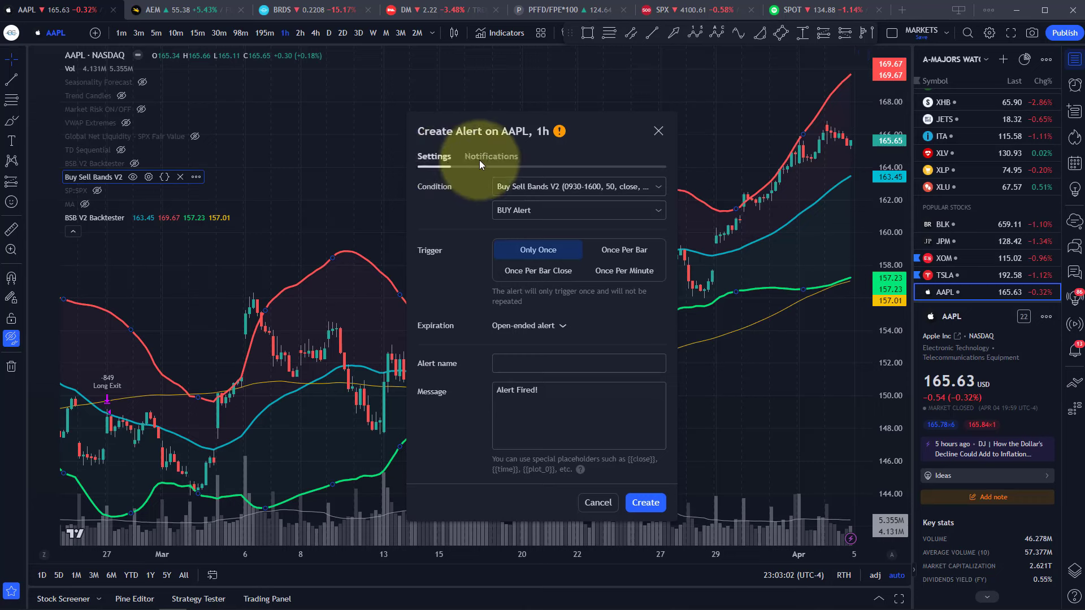
Step: Enable a webhook on the AAPL alert using the copied Capitalise.ai URL
left_click(479, 158)
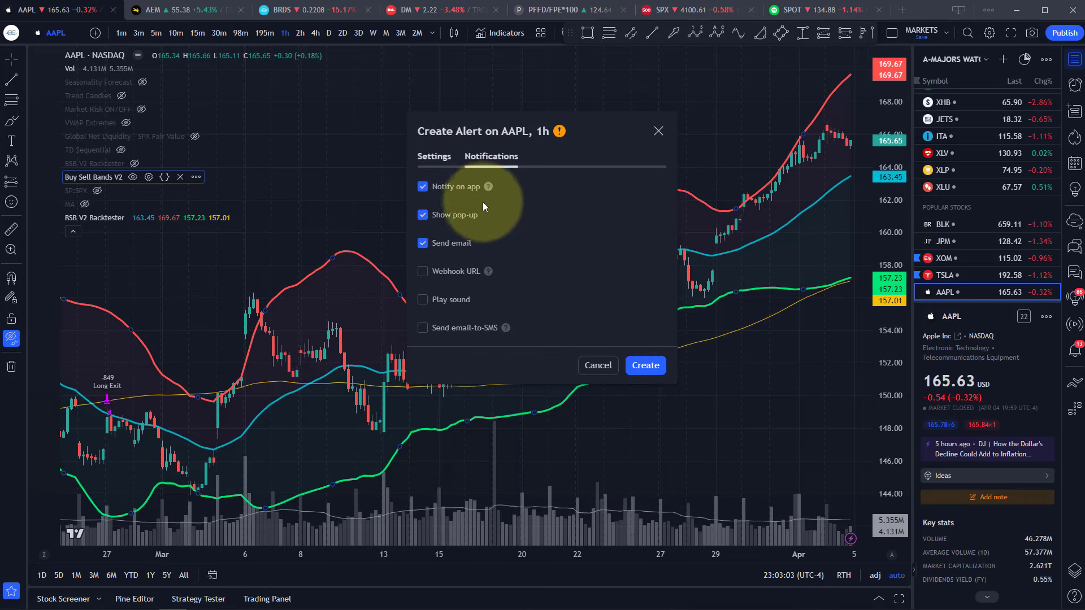
left_click(423, 272)
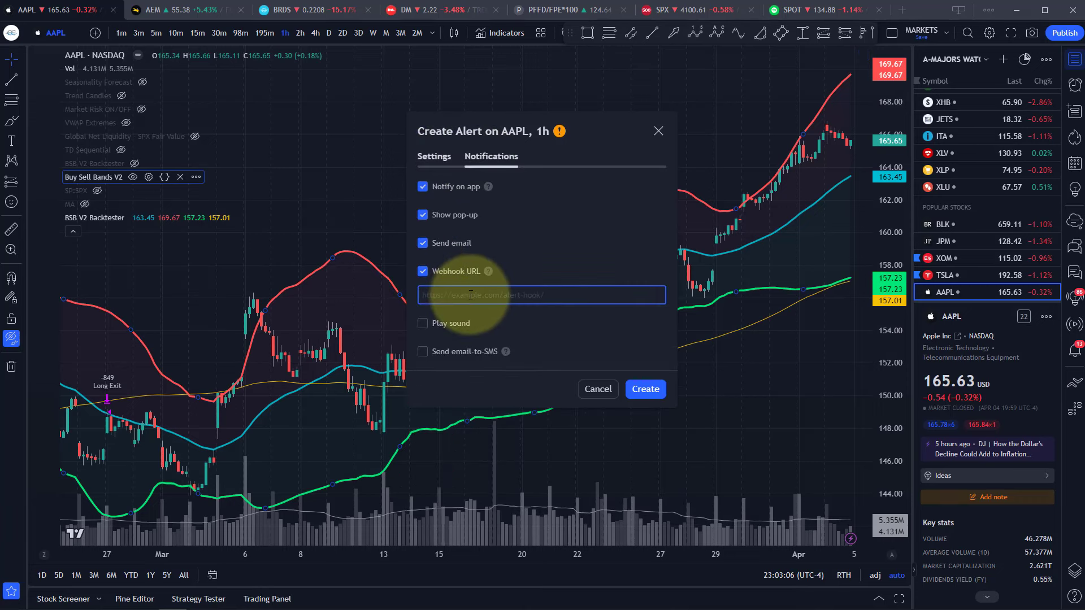
key("ctrl+v")
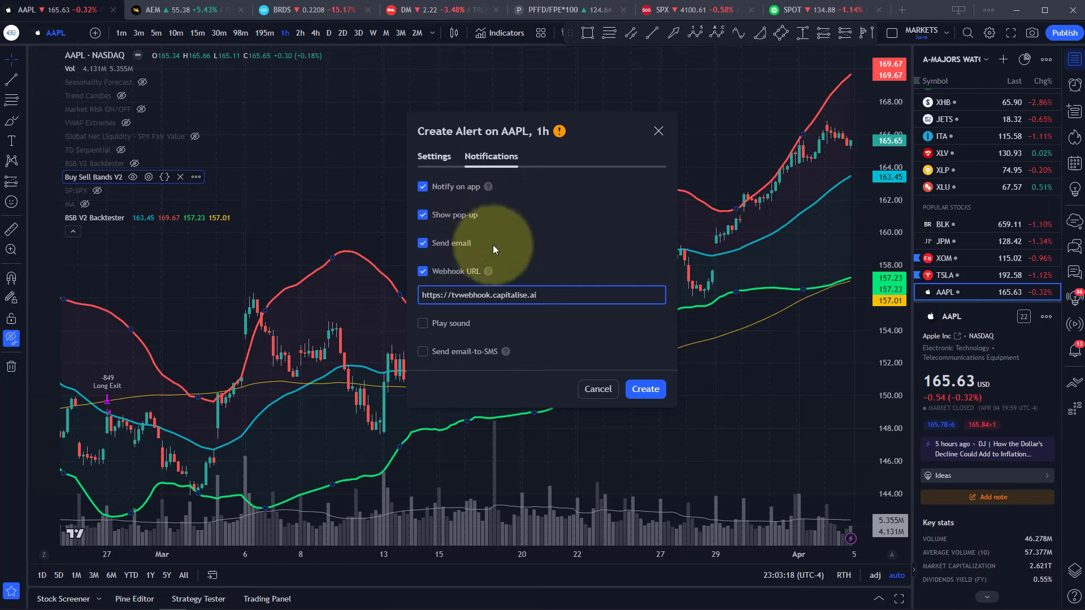
Step: Turn off email, pop-up and in-app notifications, then copy Capitalise.ai's webhook message
left_click(424, 244)
left_click(423, 215)
left_click(424, 187)
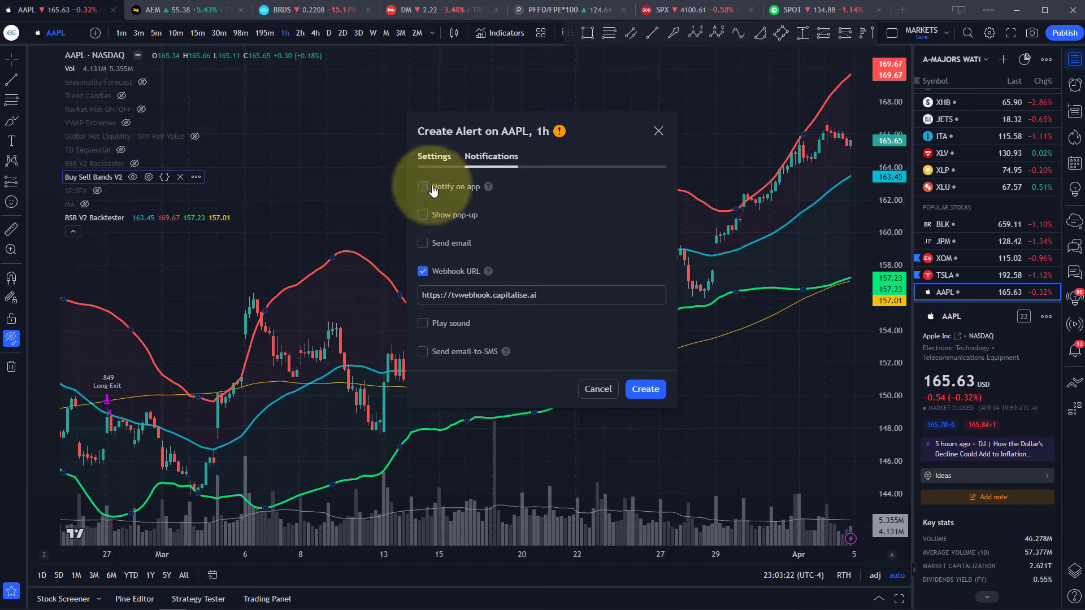
left_click(434, 157)
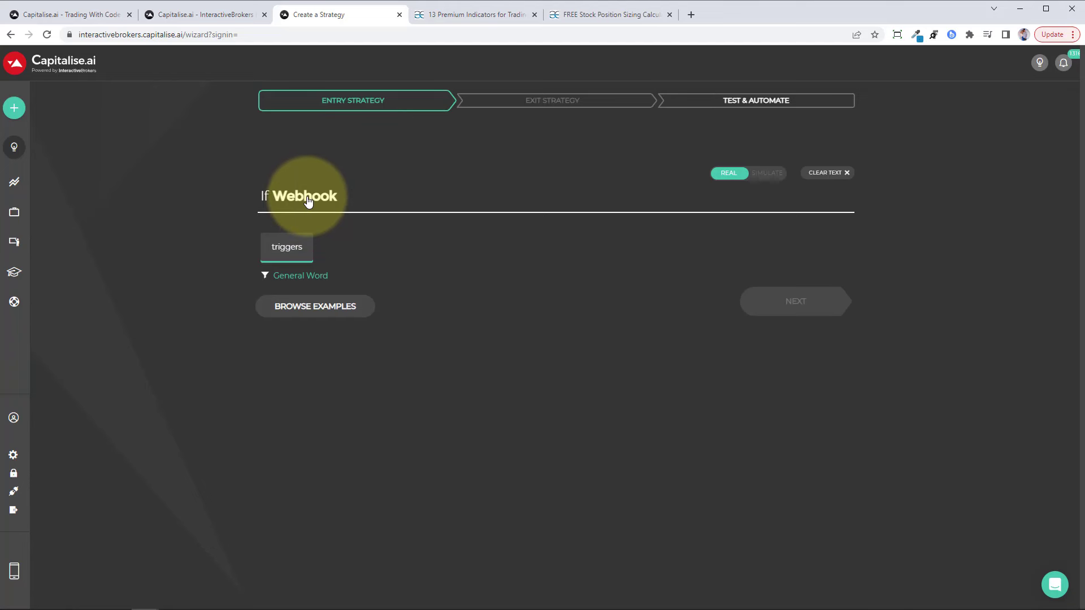
left_click(312, 208)
left_click(387, 171)
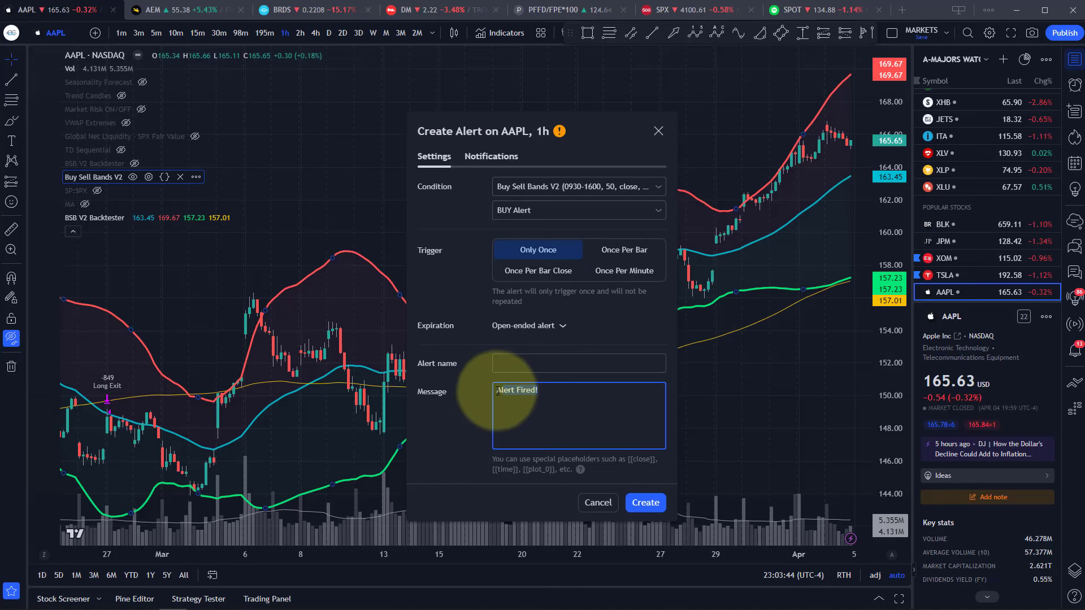
Step: Create the 'AAPL Buy Alert' with the pasted webhook message, triggering once per bar
triple_click(496, 390)
key("ctrl+v")
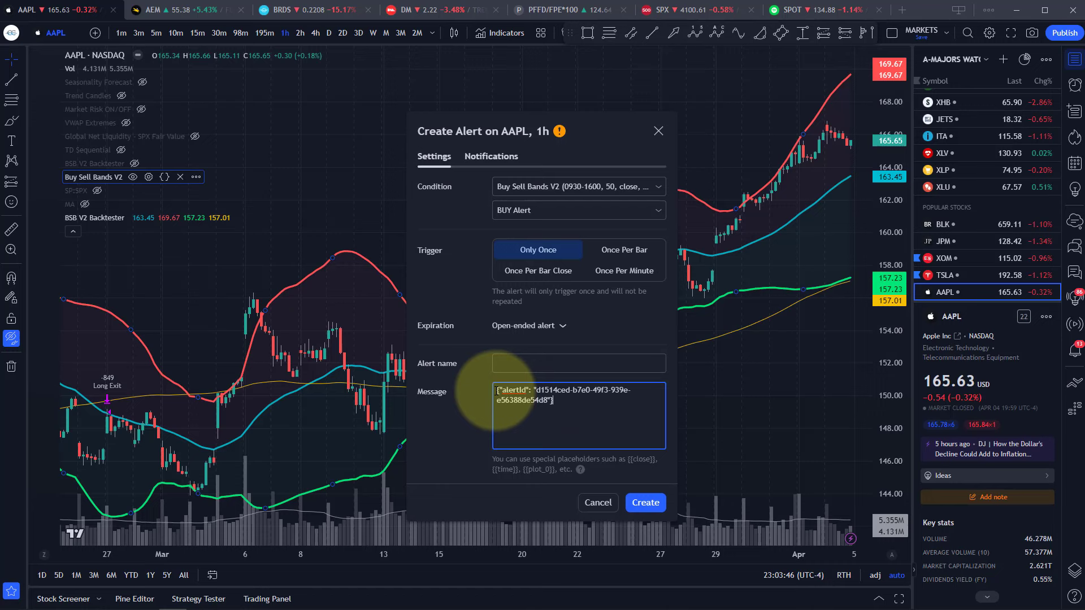
left_click(515, 365)
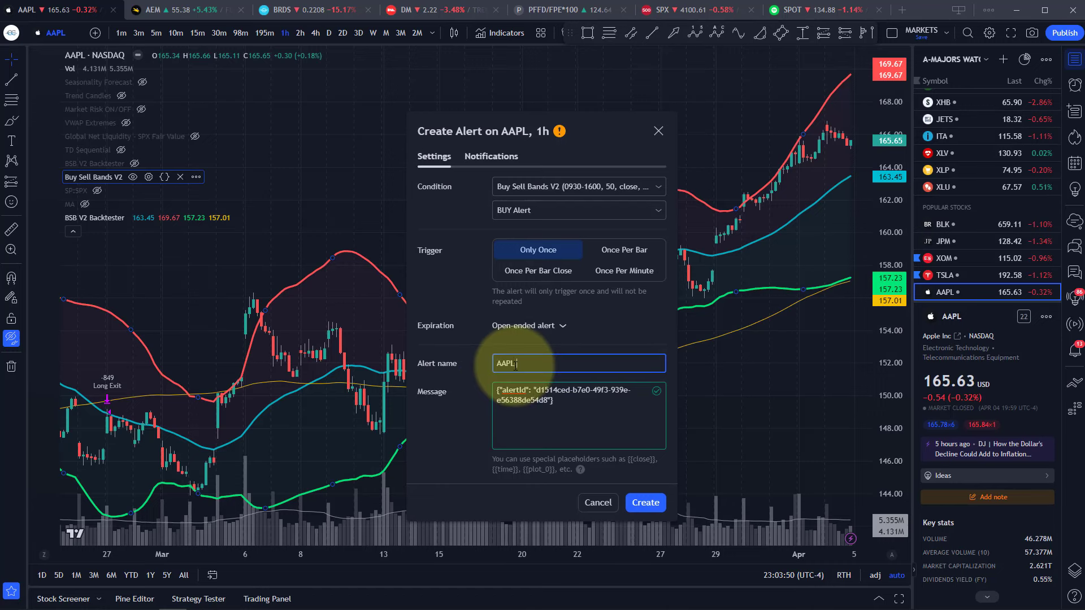
type("AAPL Buy Alert")
left_click(609, 250)
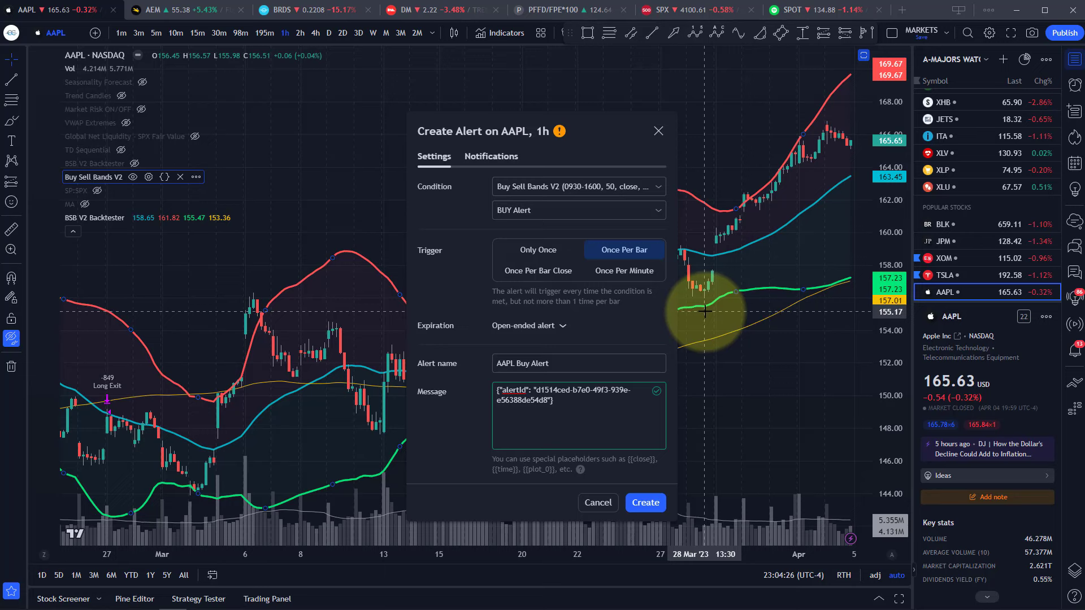
left_click(644, 502)
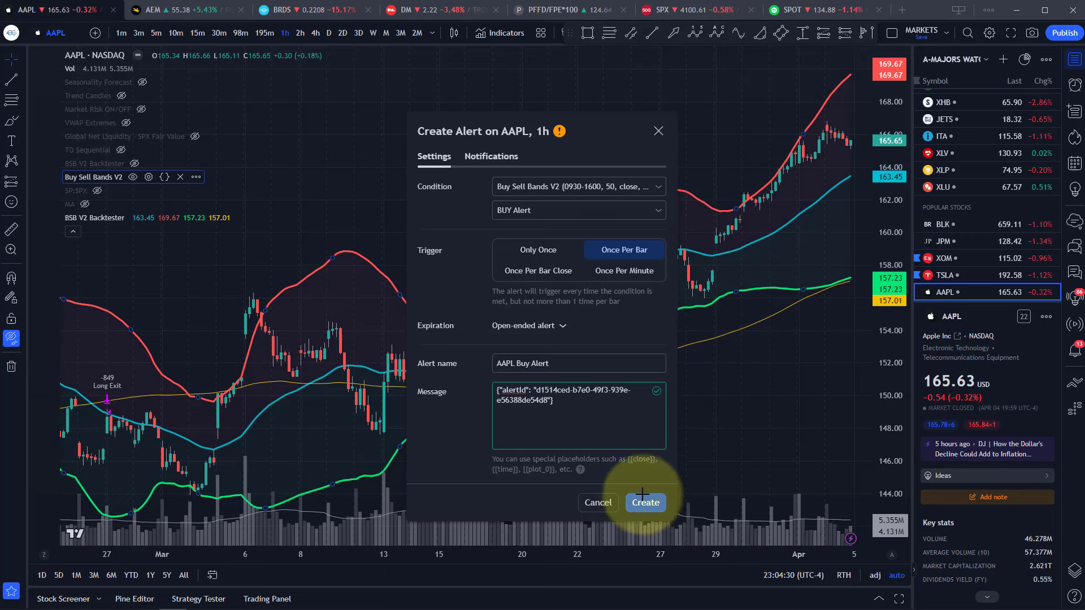
left_click(1074, 86)
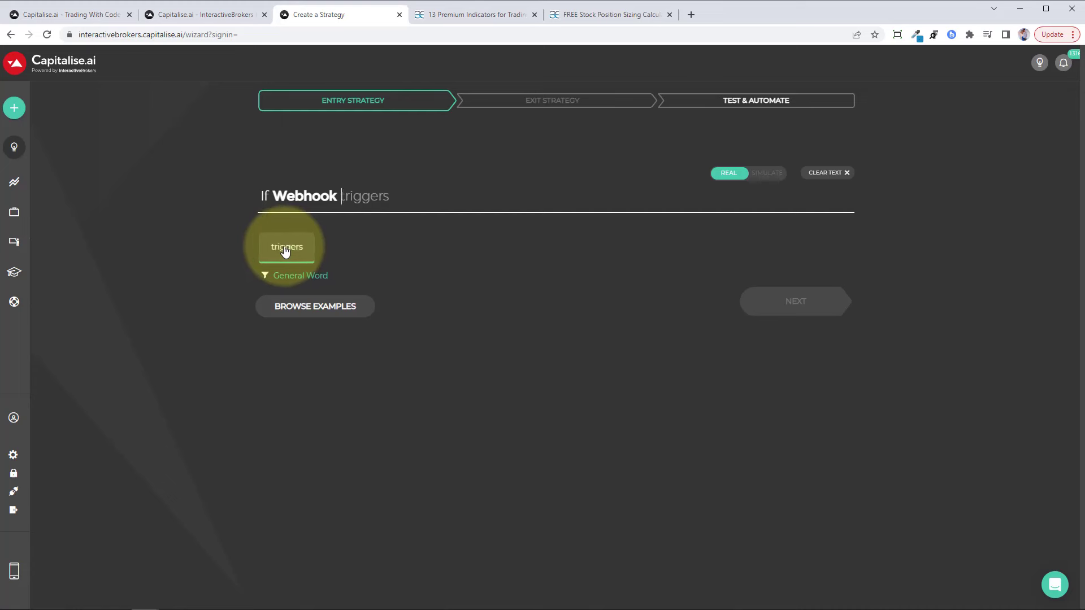
Step: Extend the Capitalise.ai entry strategy to read 'If Webhook triggers then buy'
left_click(285, 247)
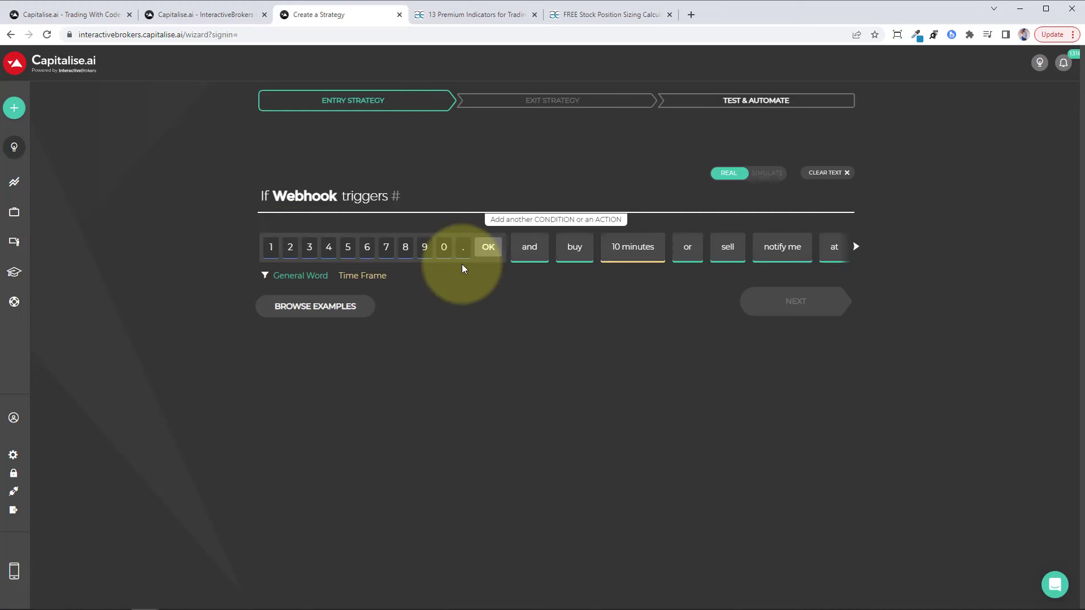
type("then buy")
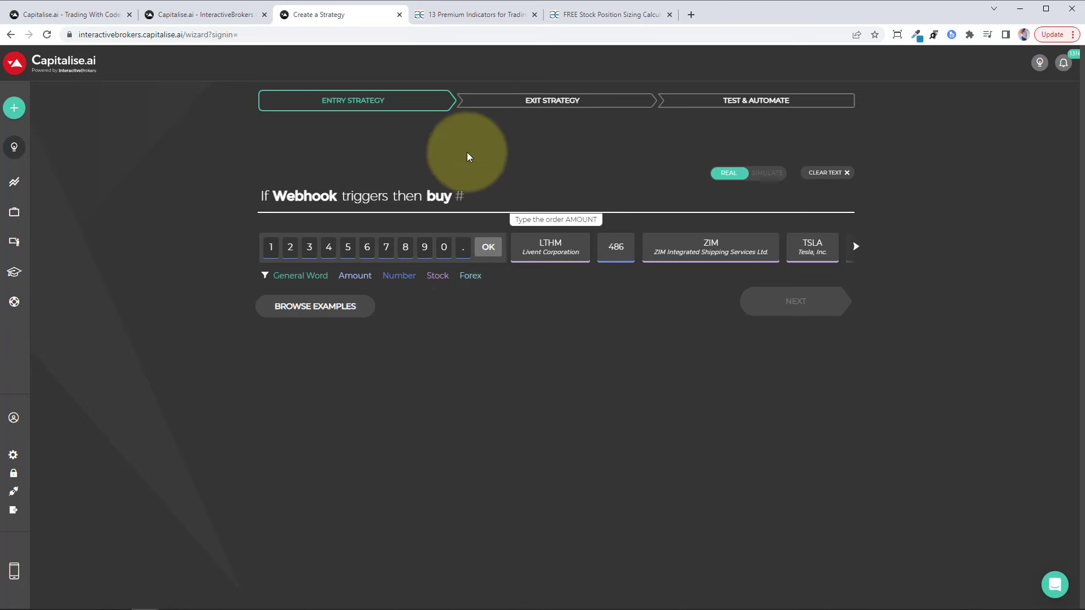
left_click(469, 14)
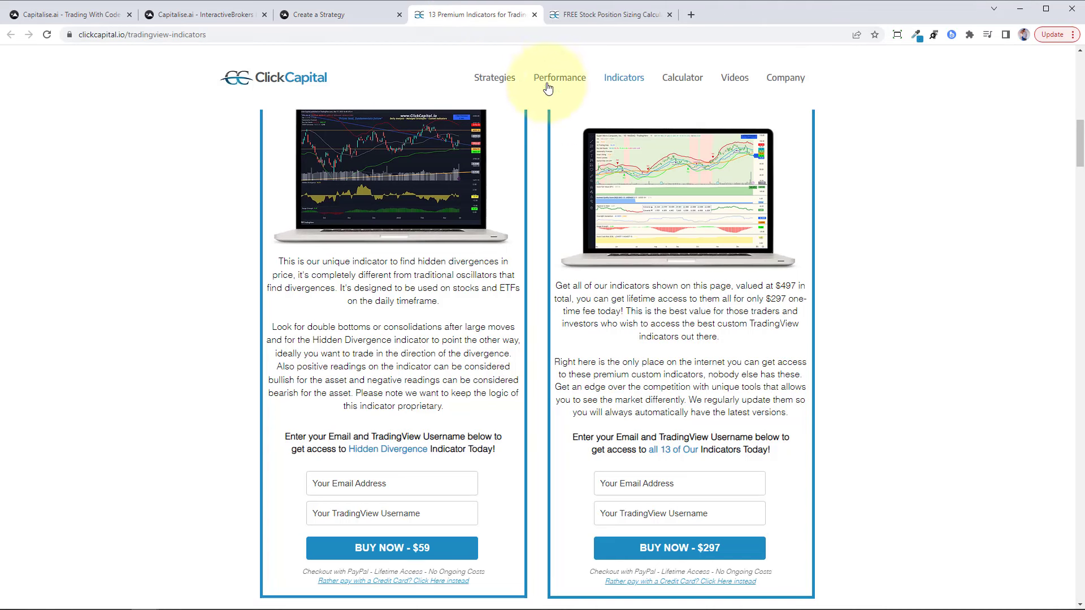
Step: In ClickCapital's calculator, size a 20000 account at 20% position and 165 price, giving 24 shares
left_click(682, 78)
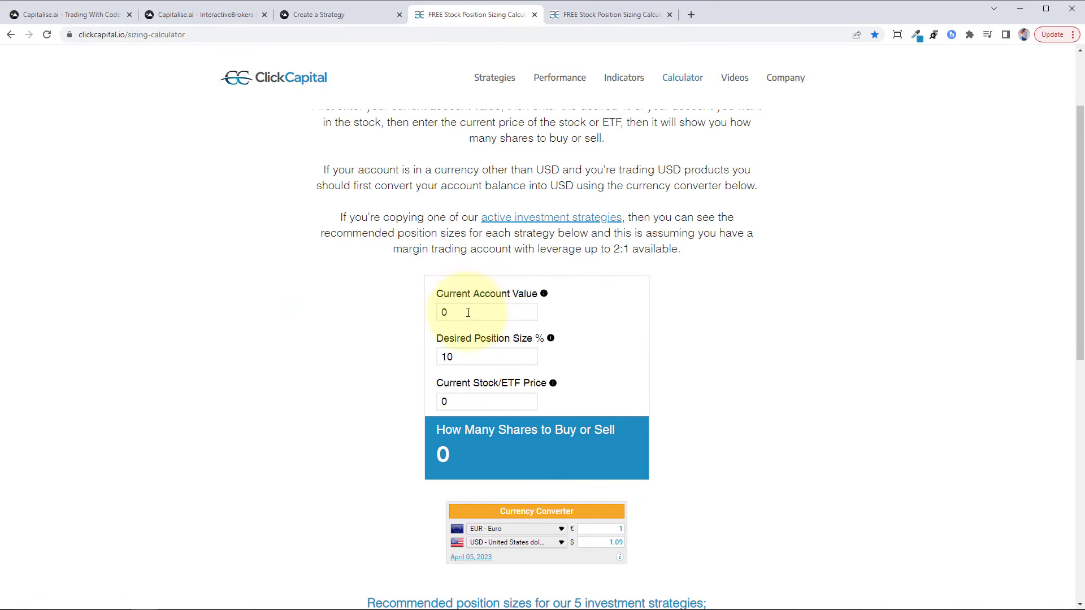
type("20000")
key("Tab")
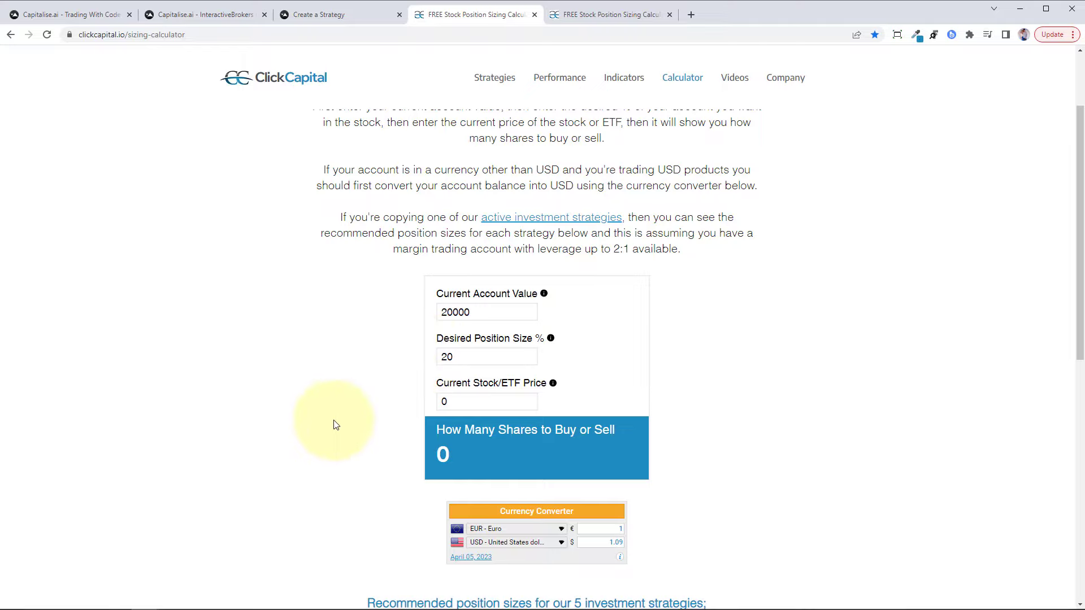
double_click(461, 402)
type("165")
left_click(316, 13)
Step: Finish the entry as 'buy 24 shares of AAPL' and advance to the Exit Strategy step
type("24")
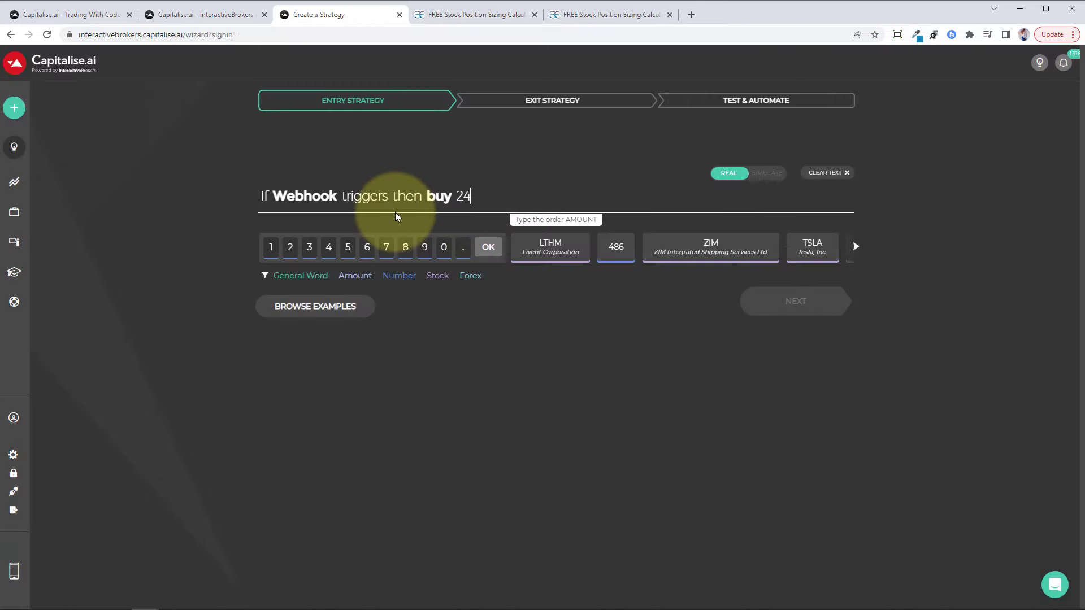
type(" share")
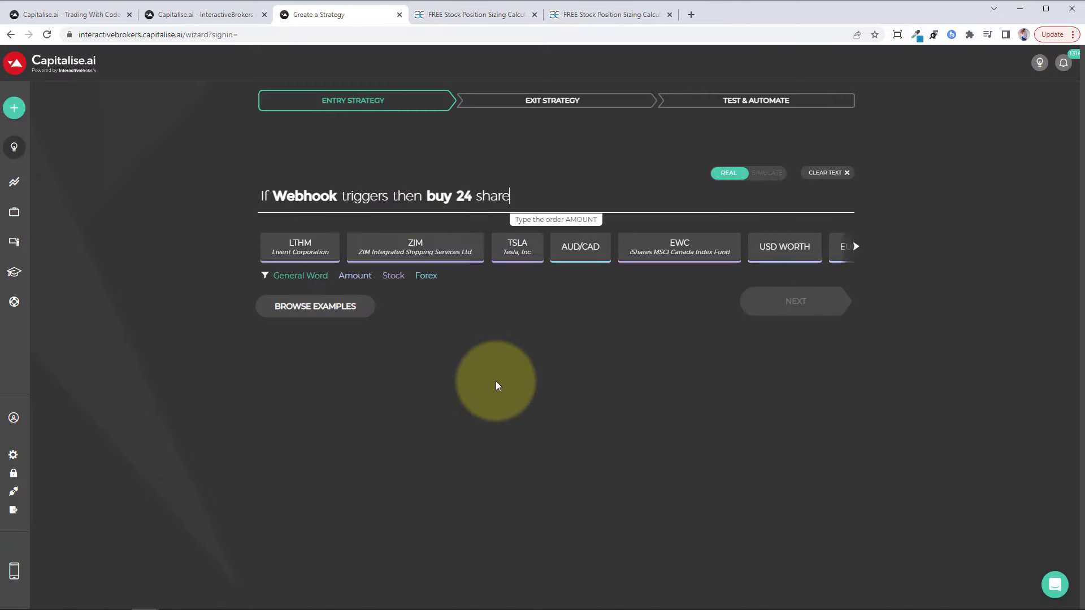
type("s of aapl")
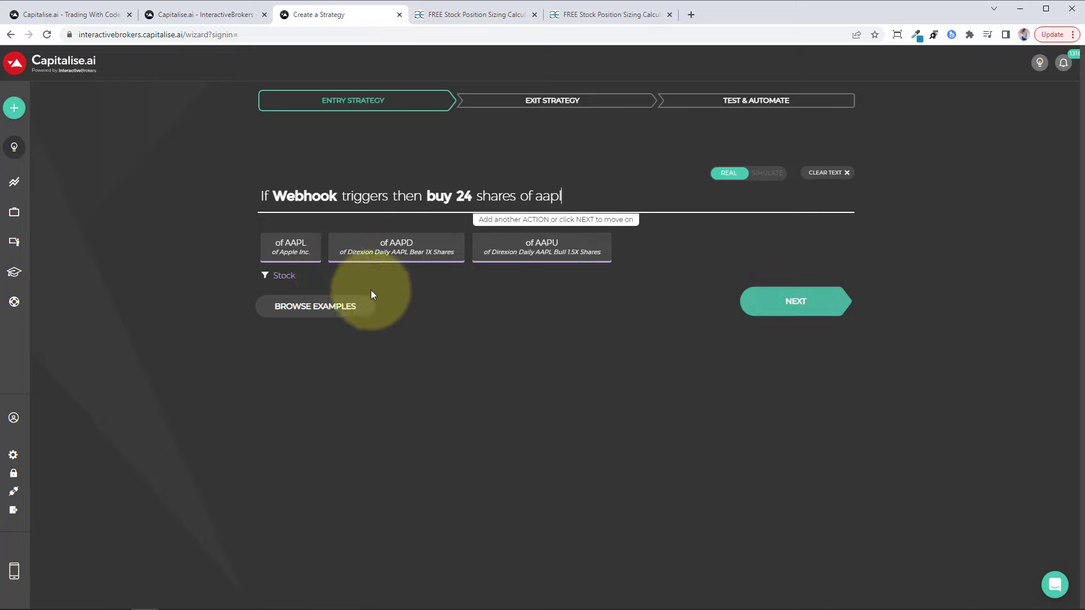
left_click(291, 249)
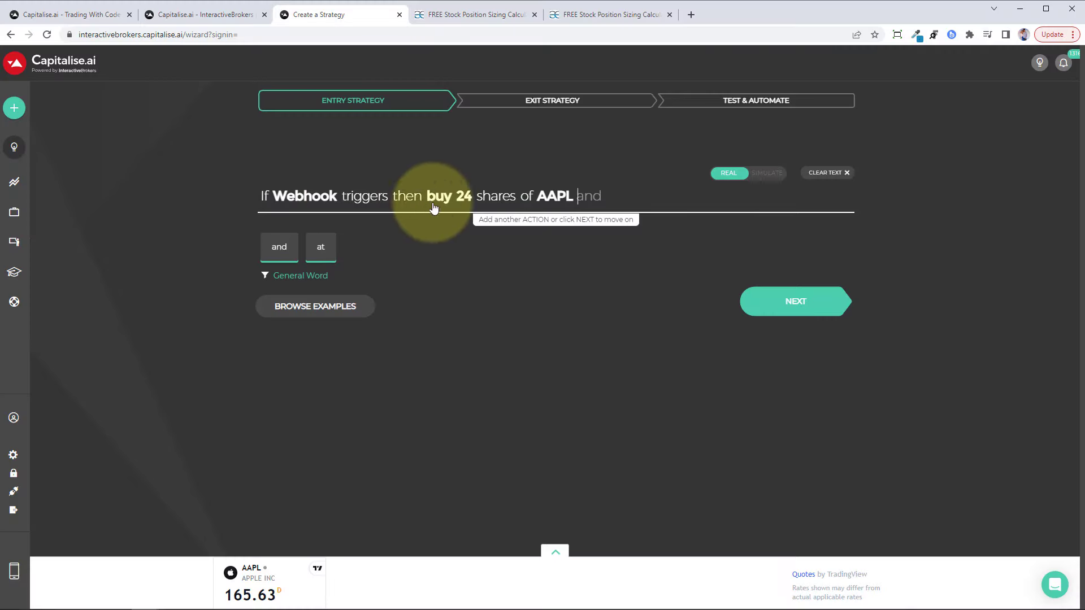
left_click(779, 311)
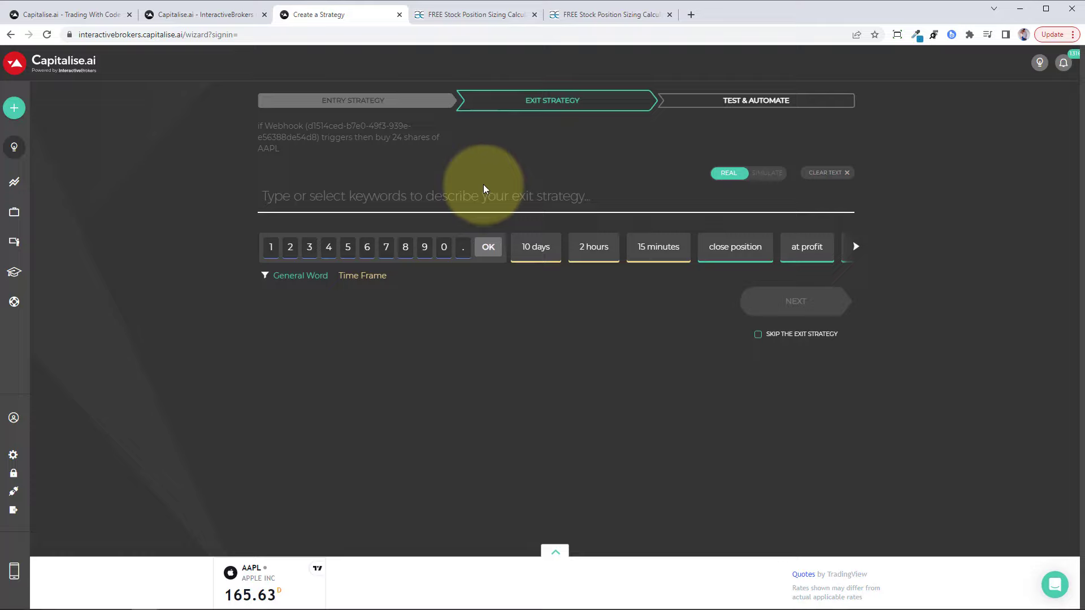
Step: Begin the exit condition with 'If Webhook' and copy the new webhook's message ID
type("if ")
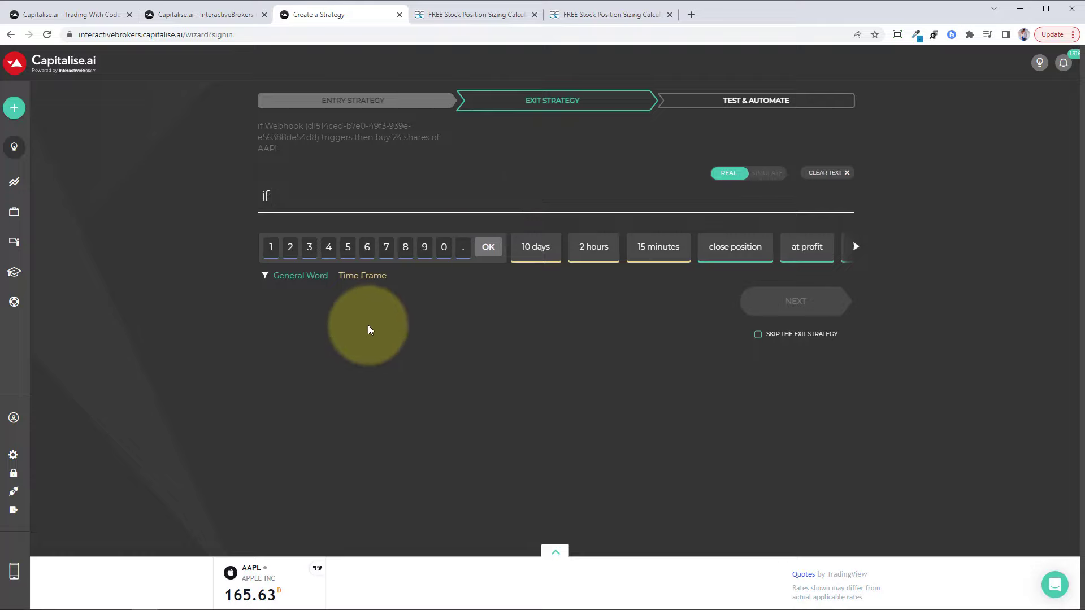
type("webhook")
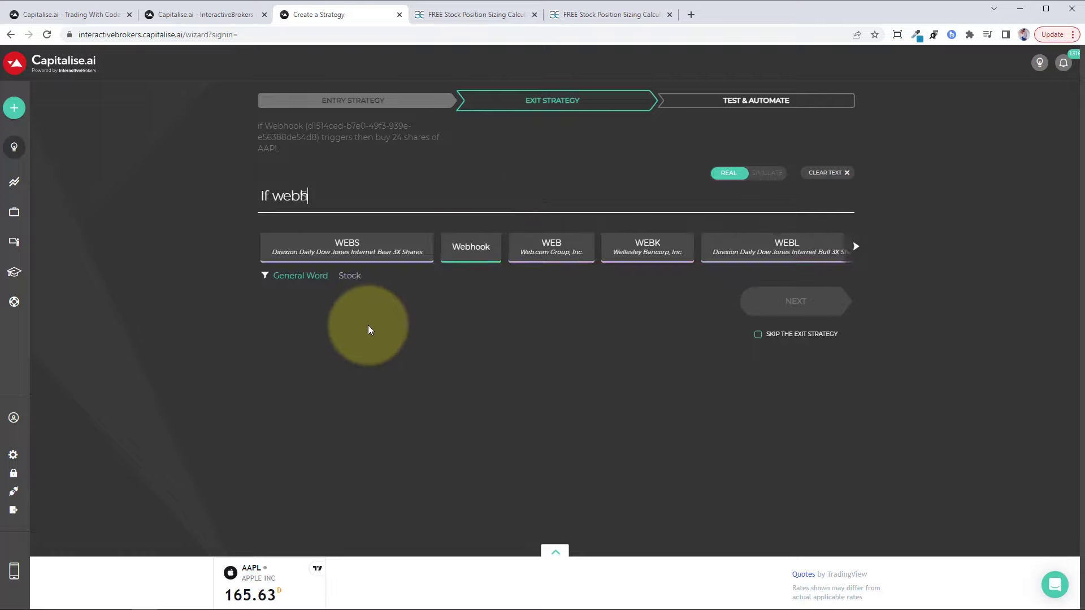
left_click(316, 249)
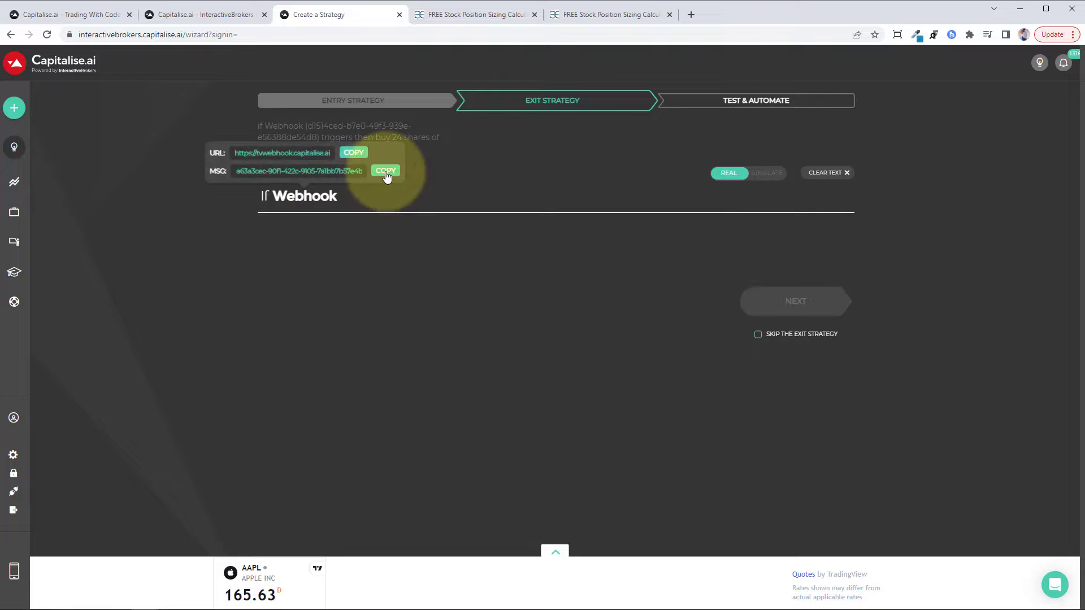
left_click(386, 172)
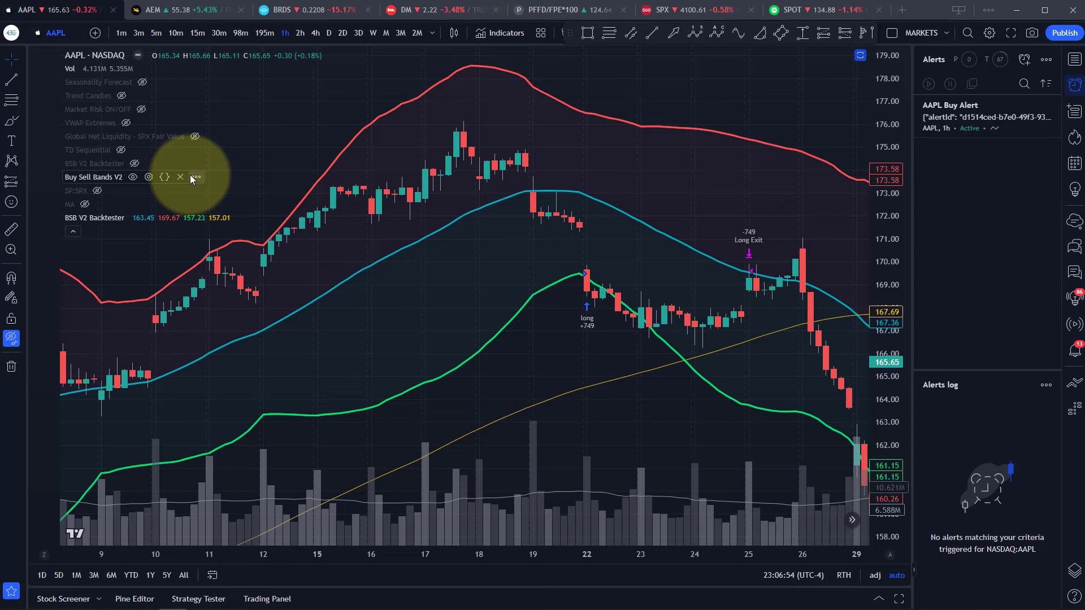
Step: Add a Buy Sell Bands V2 alert on Long Exit, once per bar, with the copied alertId message
left_click(192, 177)
left_click(233, 199)
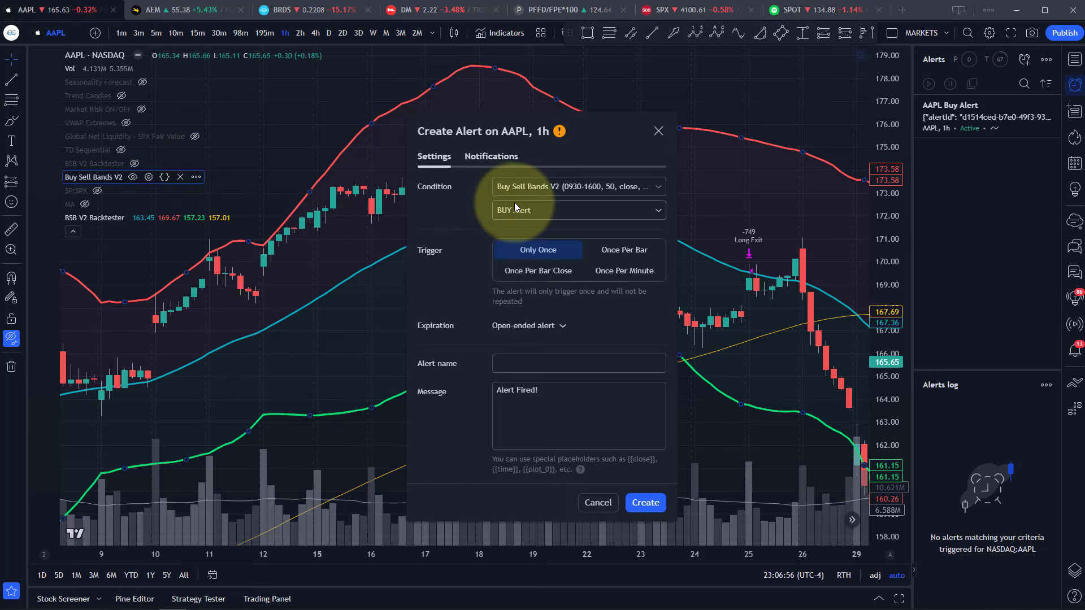
left_click(537, 210)
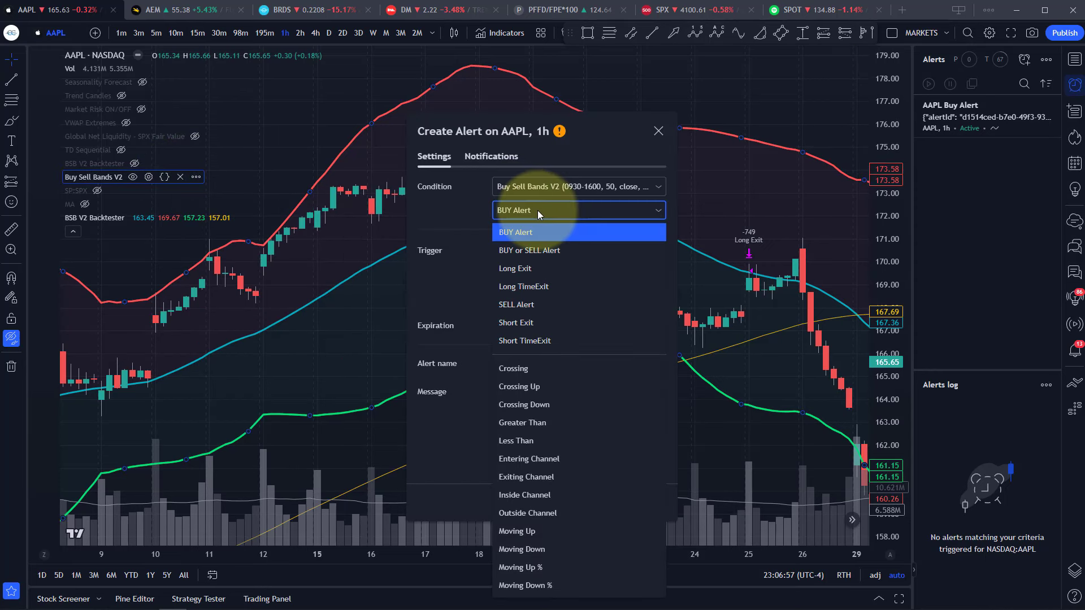
left_click(540, 268)
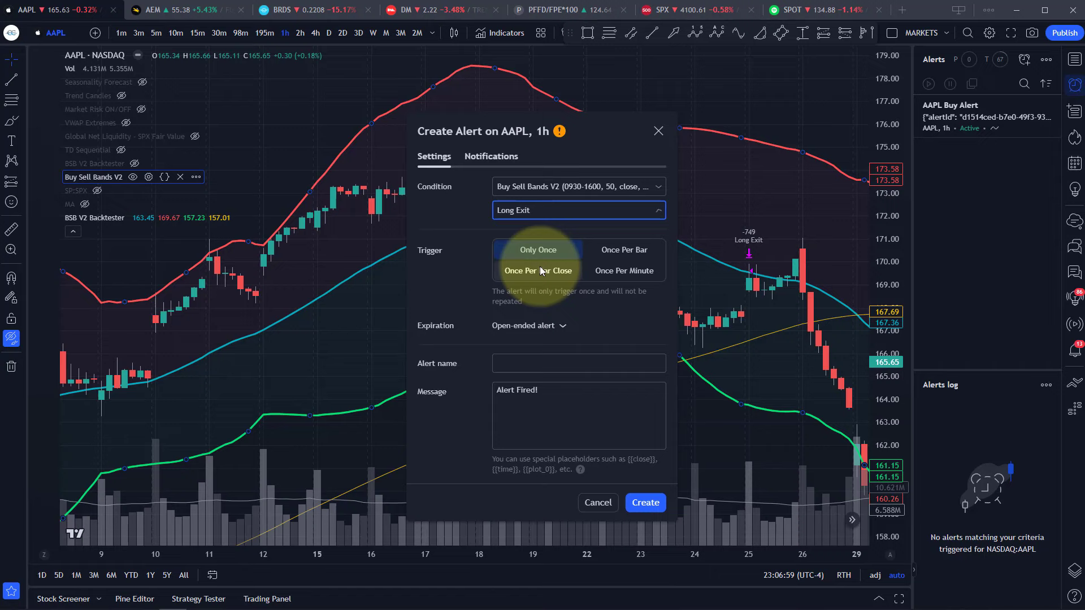
left_click(614, 250)
left_click_drag(567, 390, 483, 388)
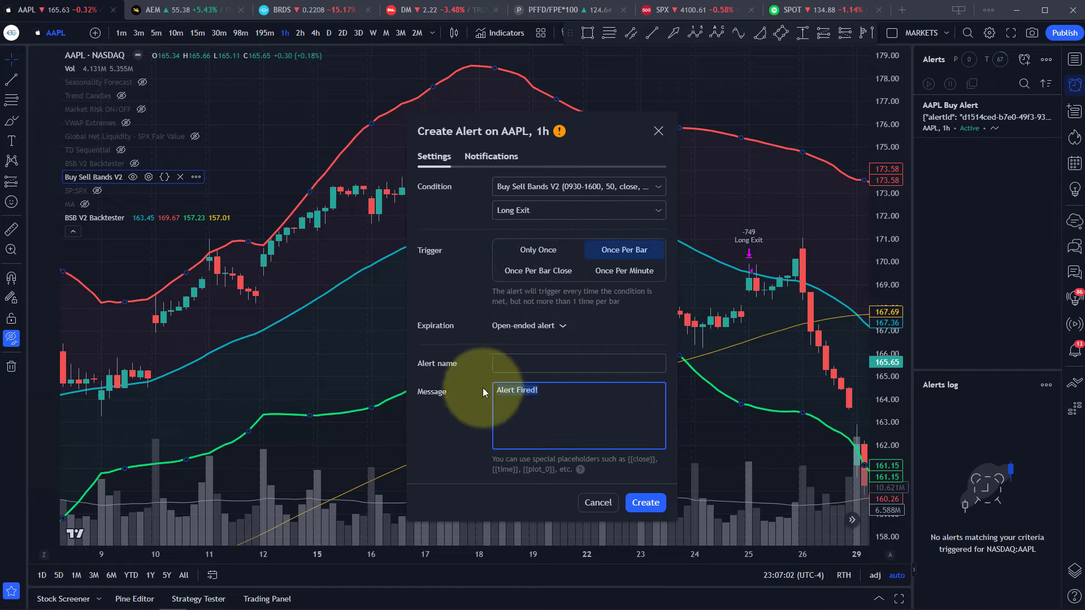
key("ctrl+v")
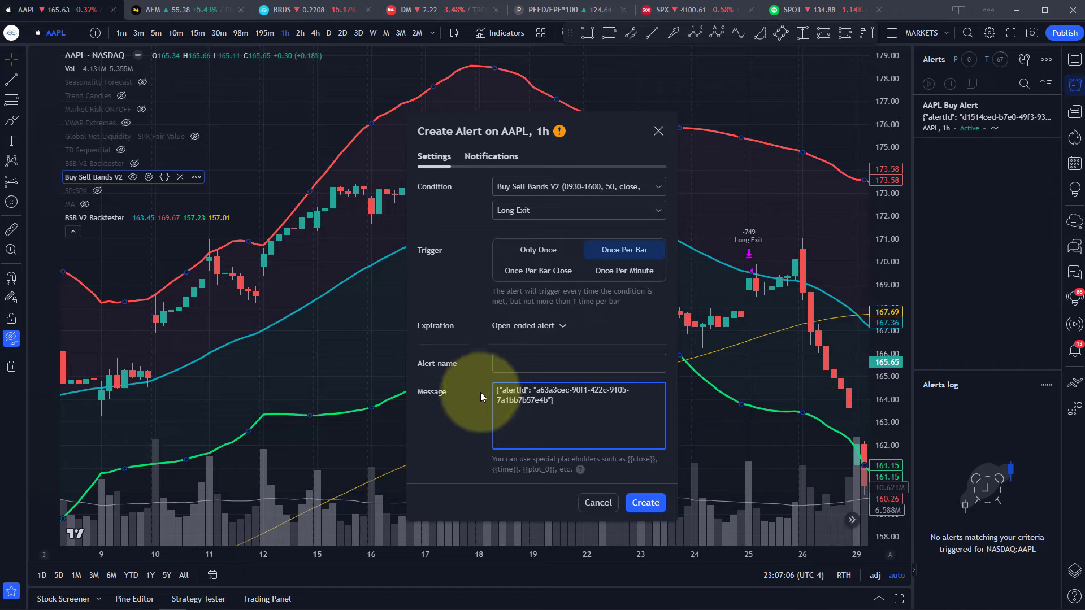
Step: Name the alert 'Exit AAPL Long', verify the webhook URL, and create it
left_click(515, 363)
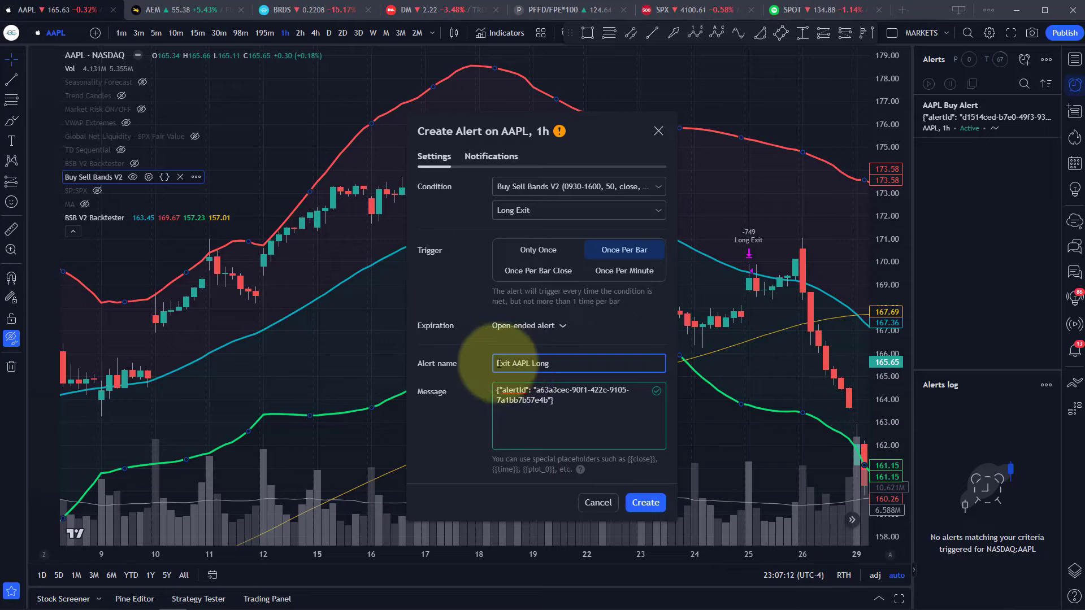
left_click(482, 157)
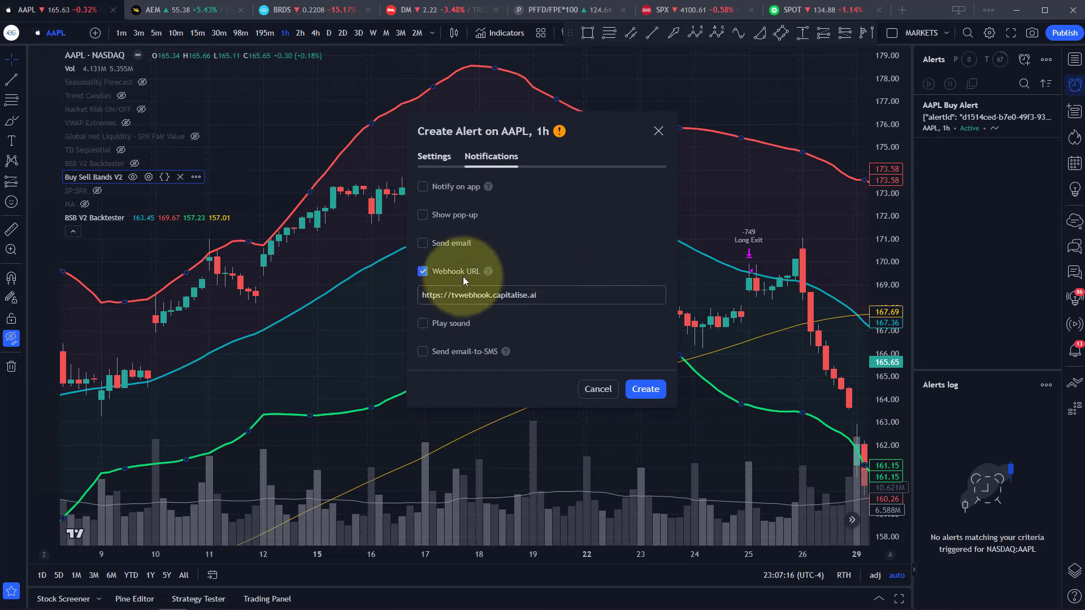
left_click(440, 161)
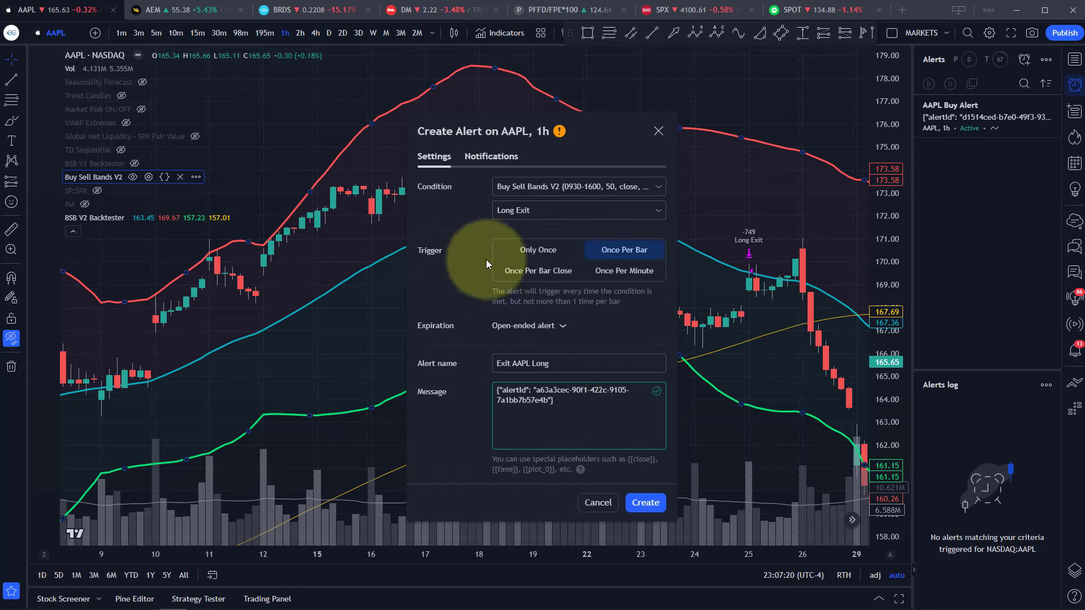
left_click(497, 157)
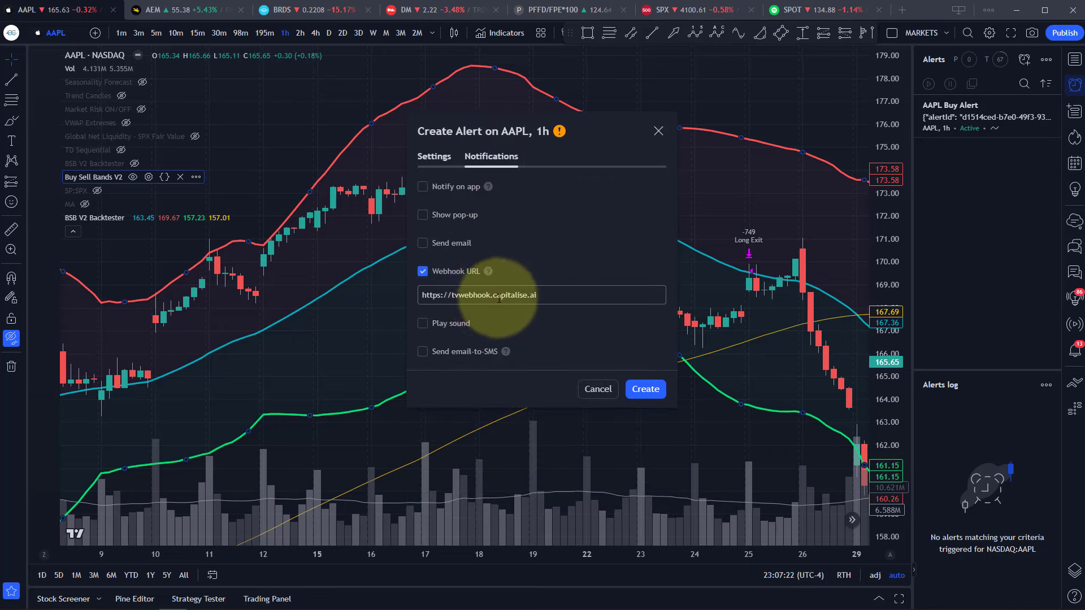
left_click(431, 160)
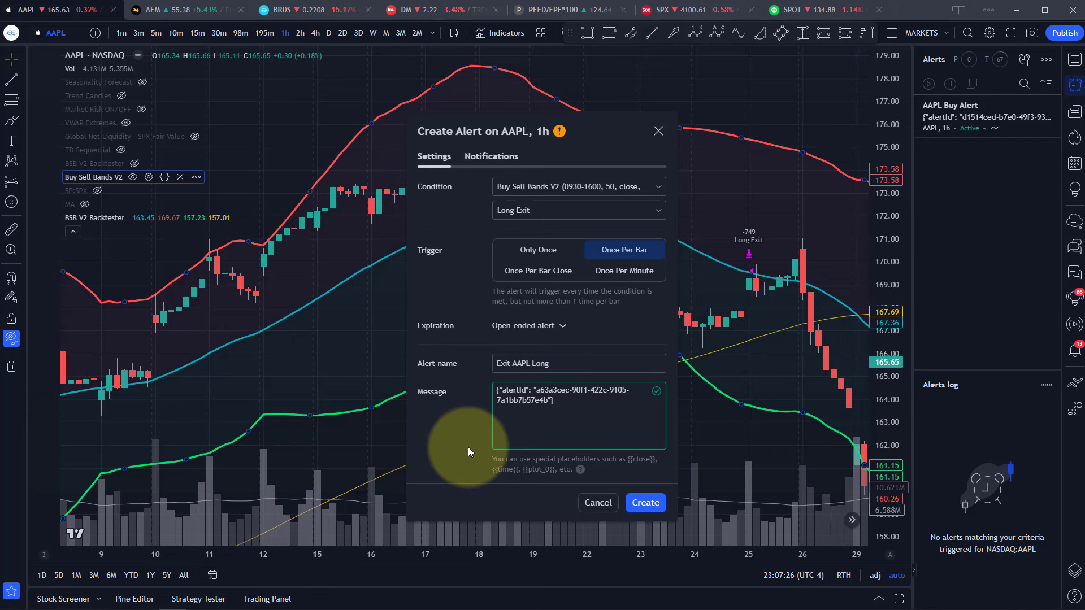
left_click(644, 503)
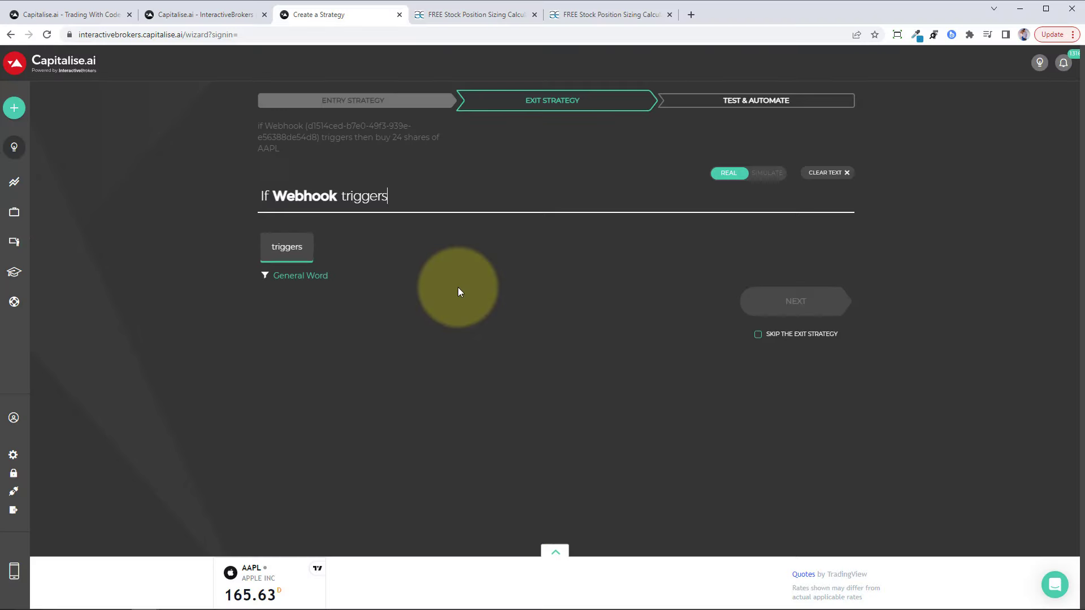
Step: Finish the exit as 'If Webhook triggers close position' and advance to Test & Automate
type("close")
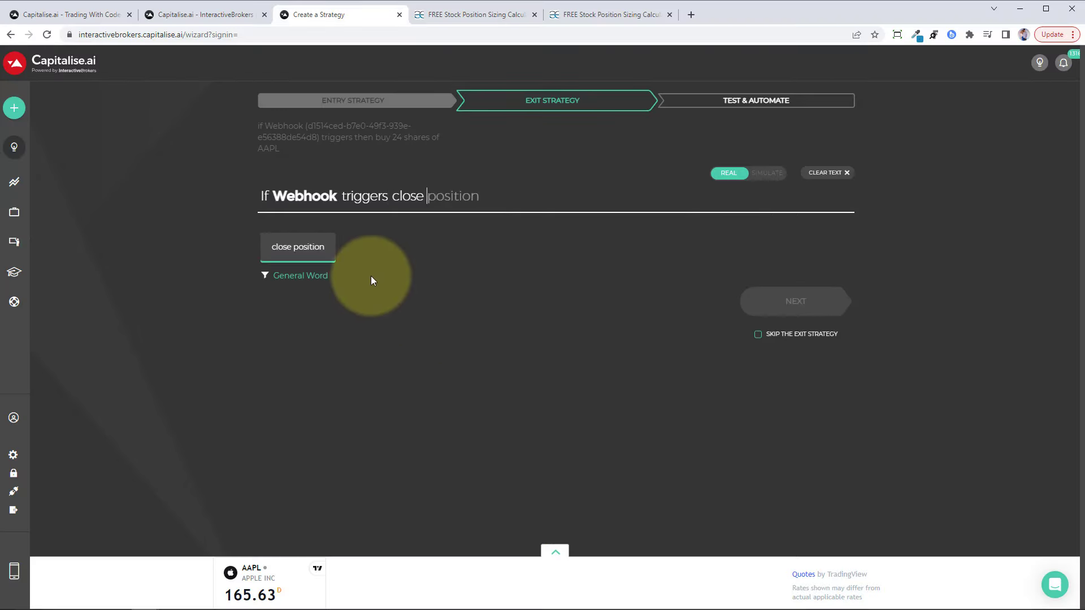
left_click(297, 246)
left_click(768, 314)
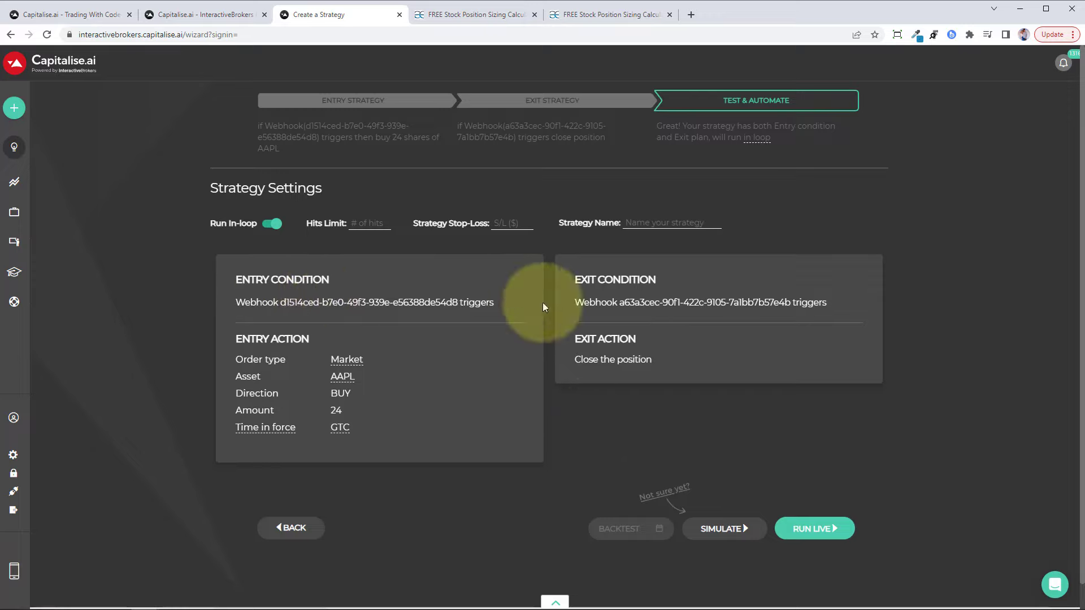
Step: Name the strategy 'Buy the Dip AAPL' and run it live
mouse_move(346, 362)
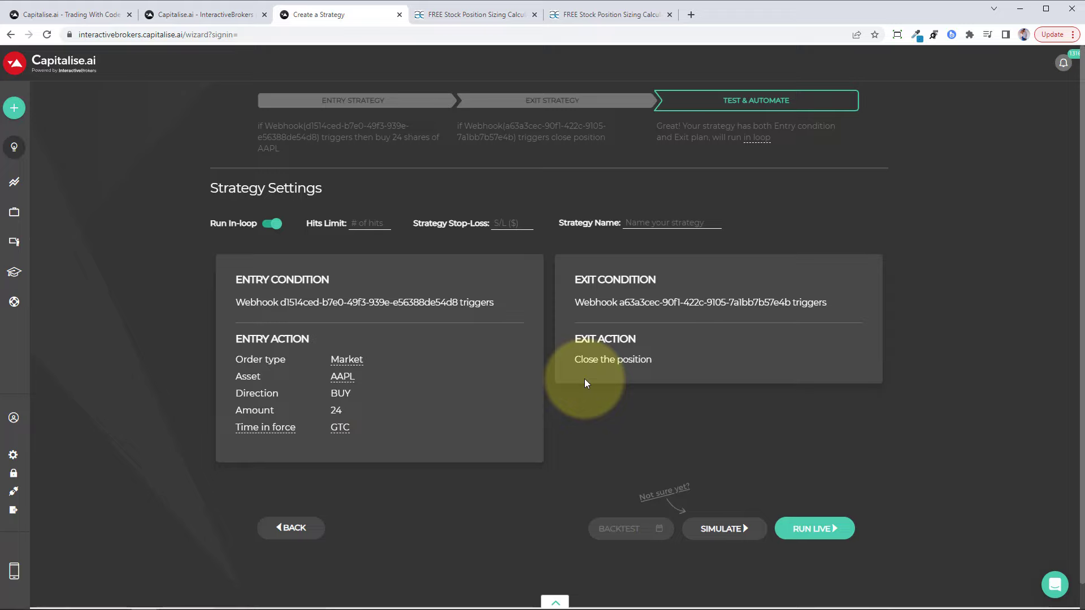
left_click(645, 222)
type("Buy the Dip AAPL")
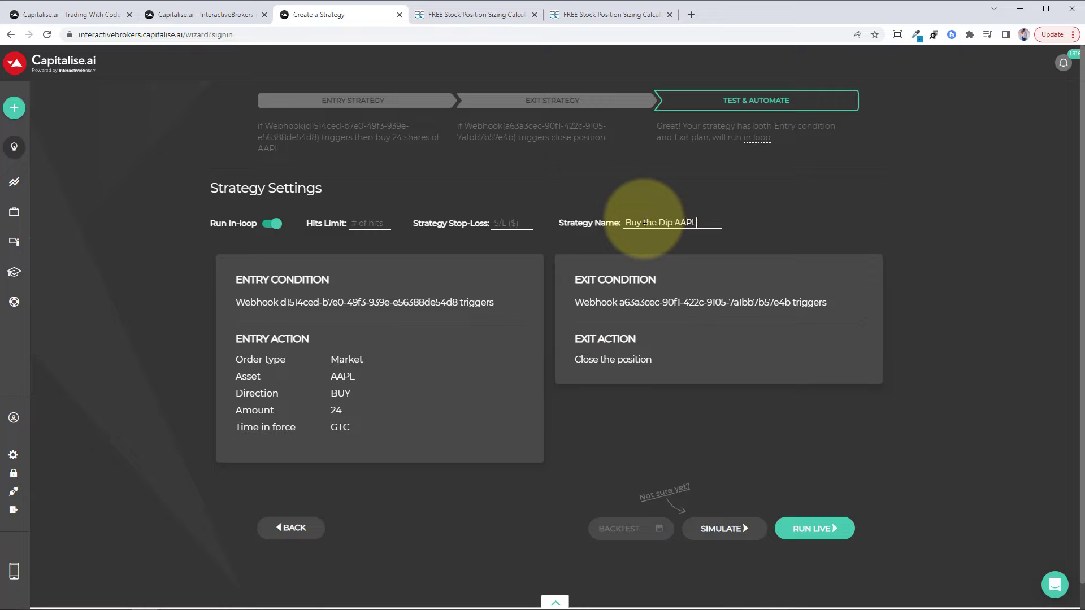
left_click(812, 528)
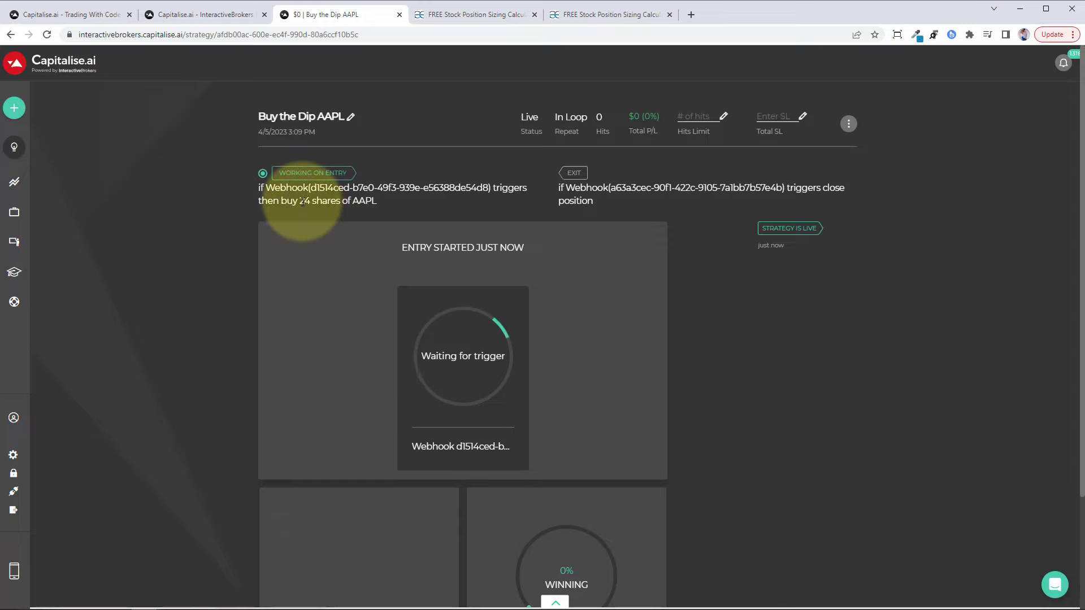
Step: Look at the live strategy's options, then go to My Strategies from the sidebar
left_click(848, 123)
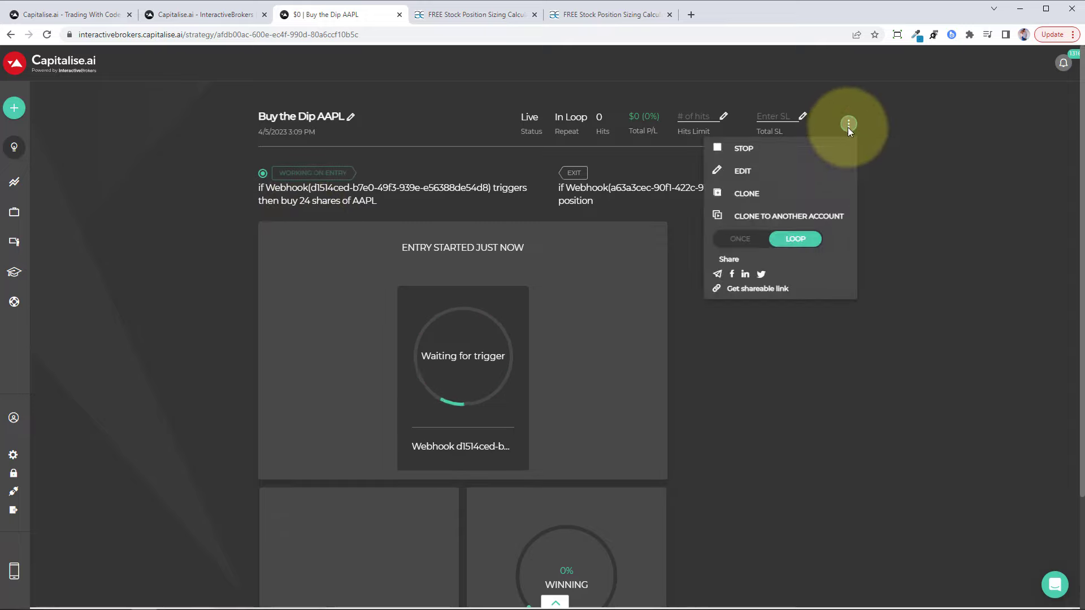
left_click(781, 432)
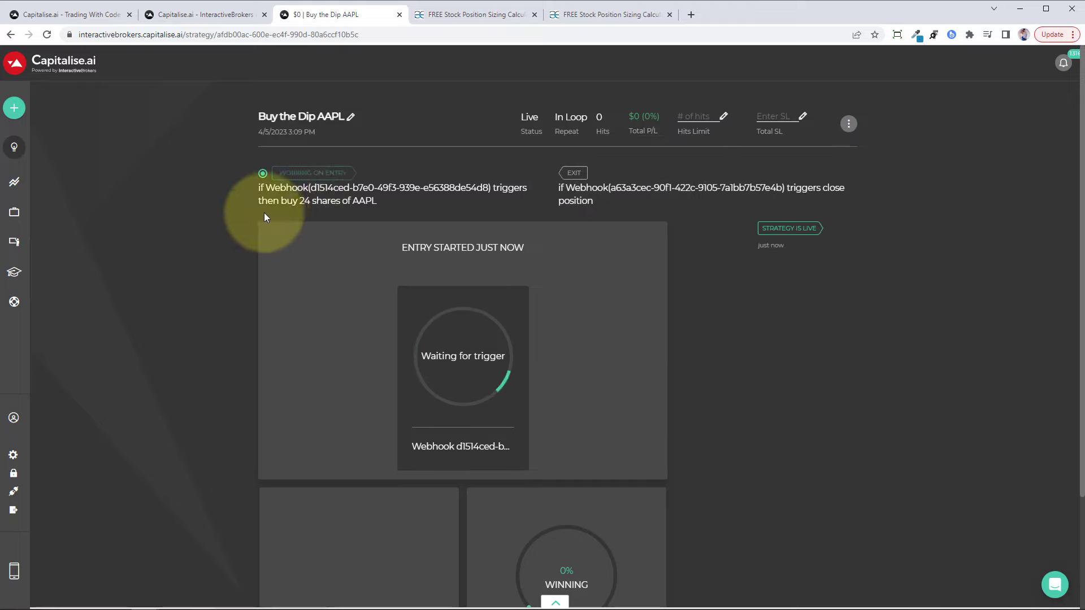
mouse_move(31, 128)
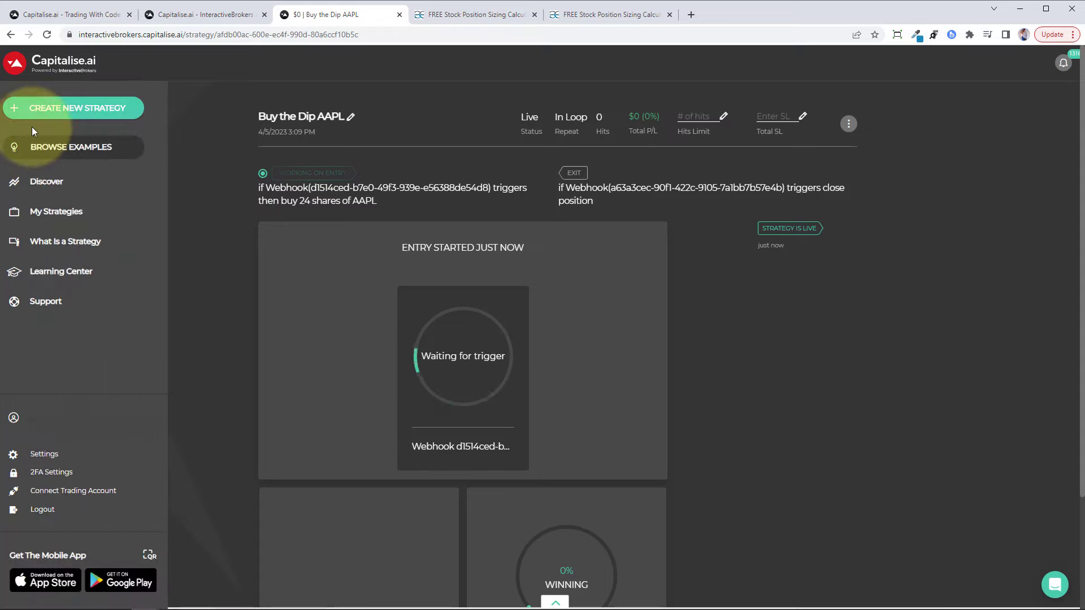
left_click(81, 217)
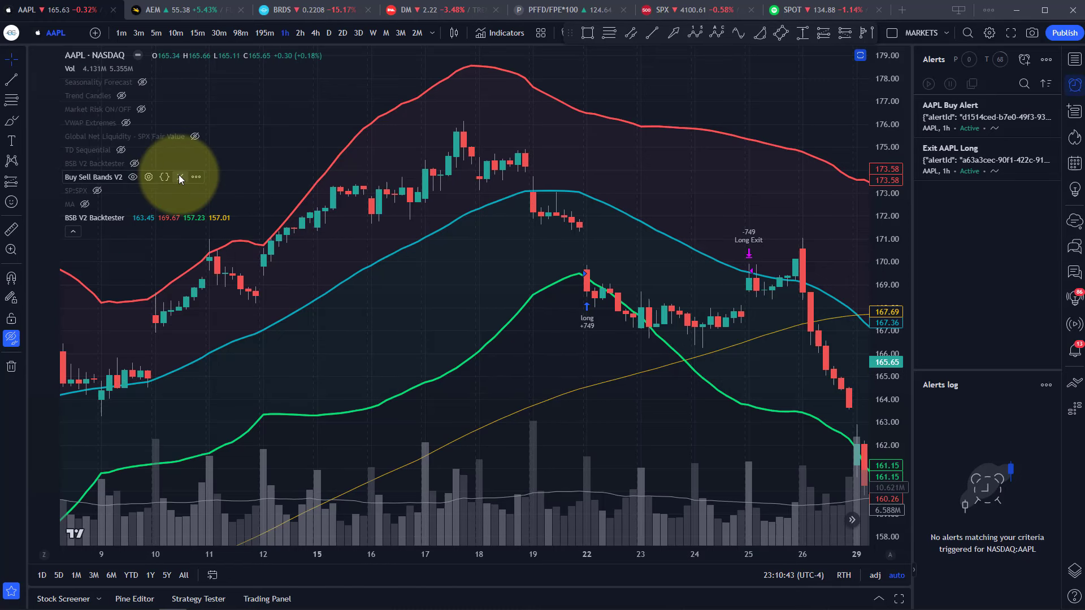
left_click(195, 177)
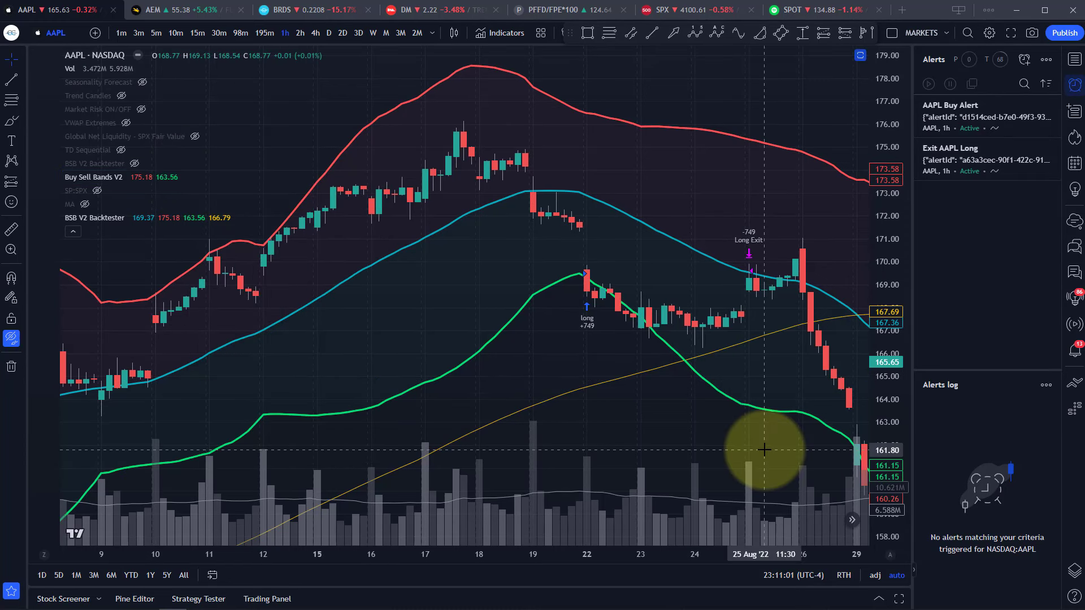